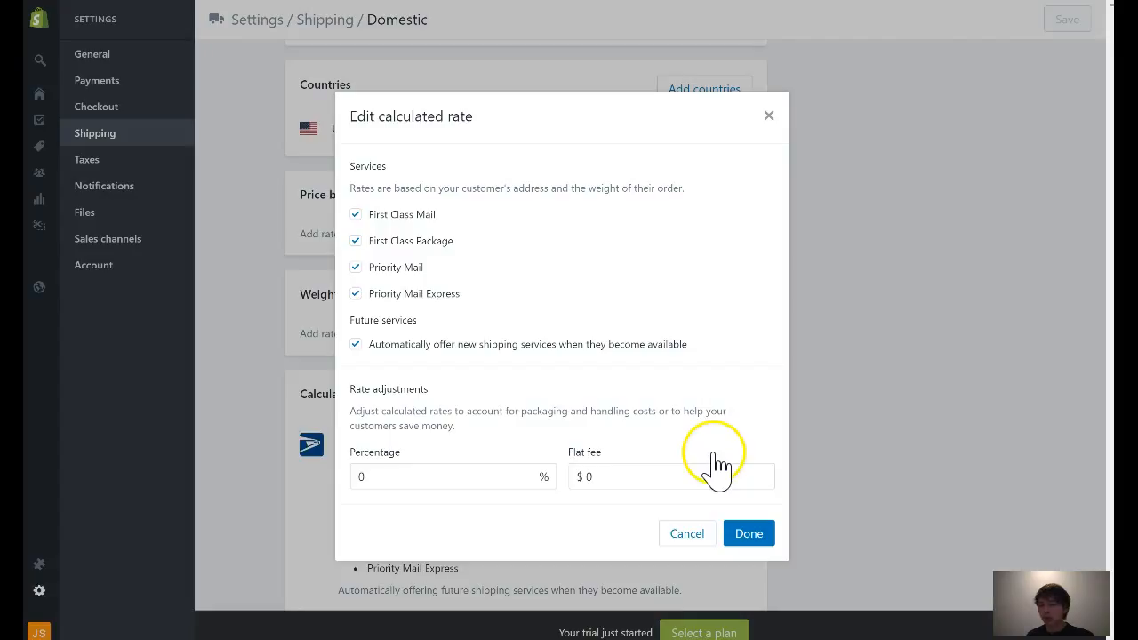
# Step: Disable all four USPS services and the automatic offering of new shipping services in the calculated rate
pyautogui.click(356, 215)
pyautogui.click(357, 241)
pyautogui.click(356, 268)
pyautogui.click(356, 293)
pyautogui.click(356, 344)
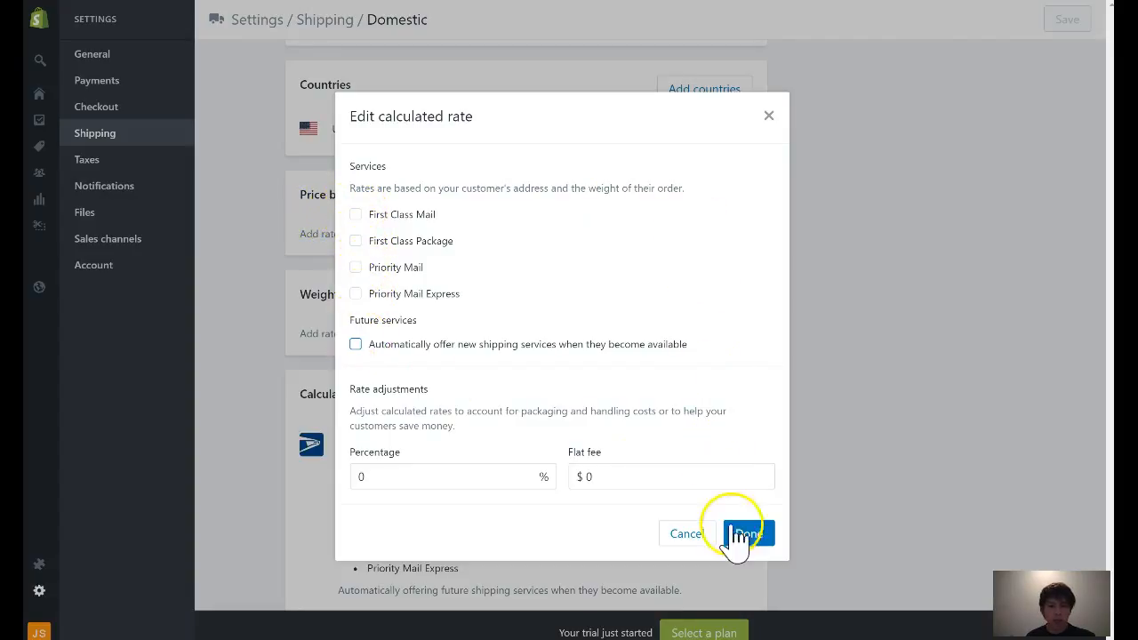
pyautogui.click(749, 535)
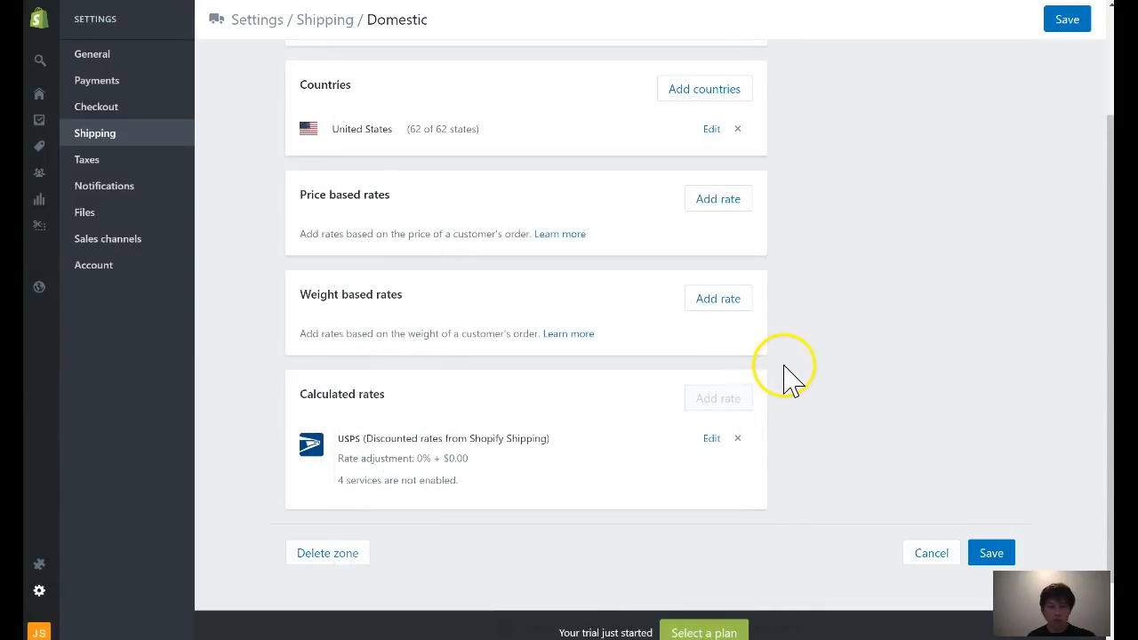
# Step: Remove the USPS calculated rate from the Domestic shipping zone and save the zone
pyautogui.click(738, 438)
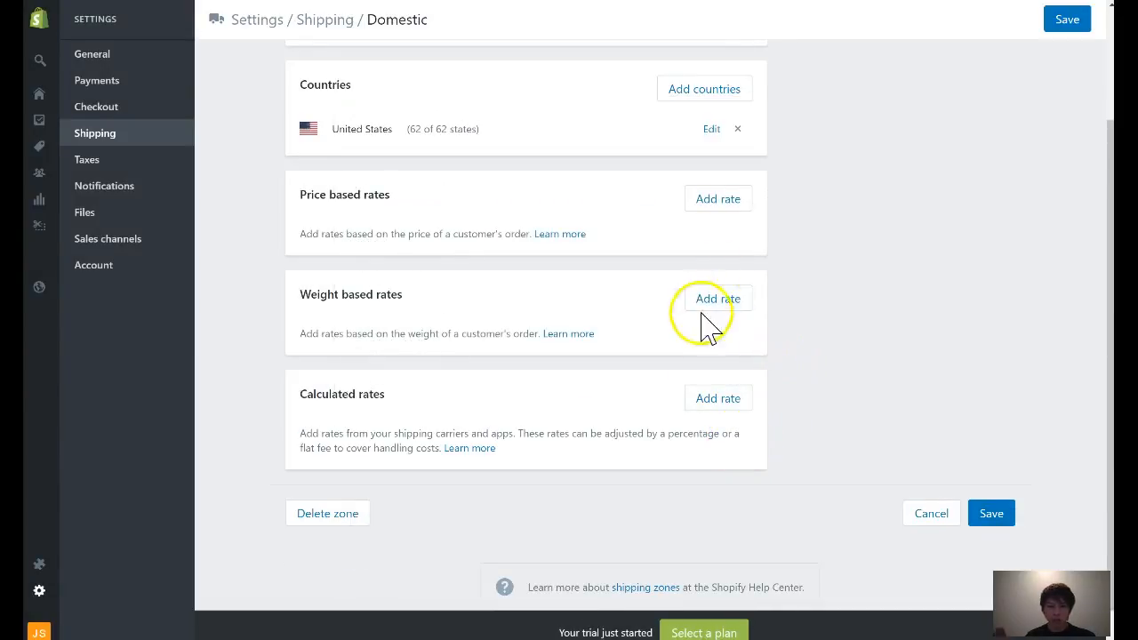
pyautogui.click(1067, 20)
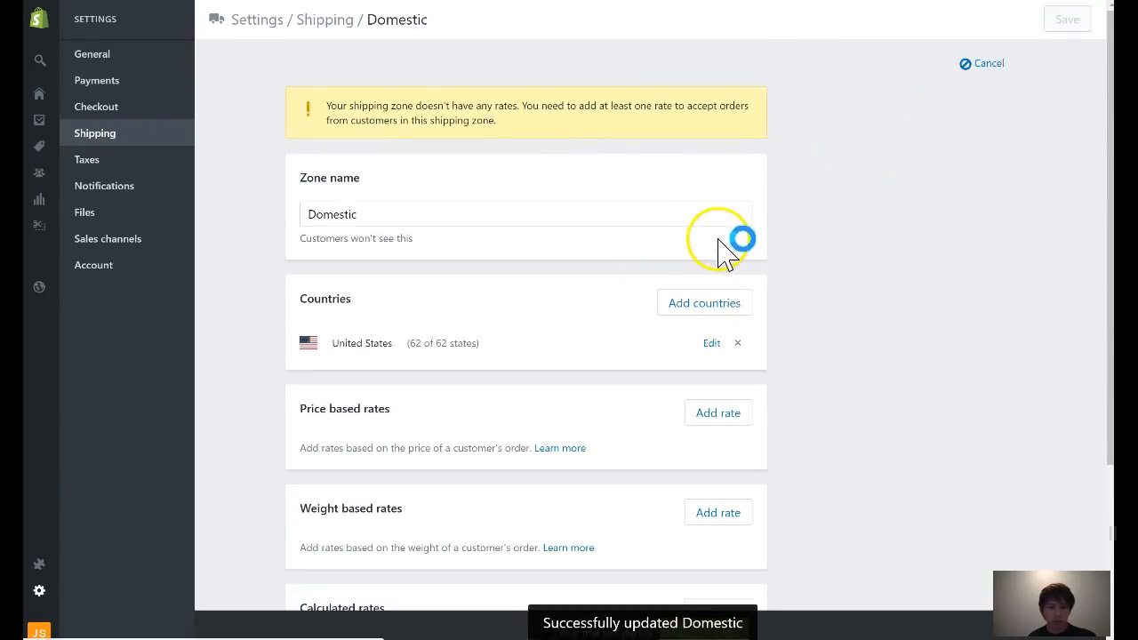
# Step: Start a weight based rate for the Domestic zone with a maximum order weight of 0 lb
pyautogui.scroll(-3, 716, 262)
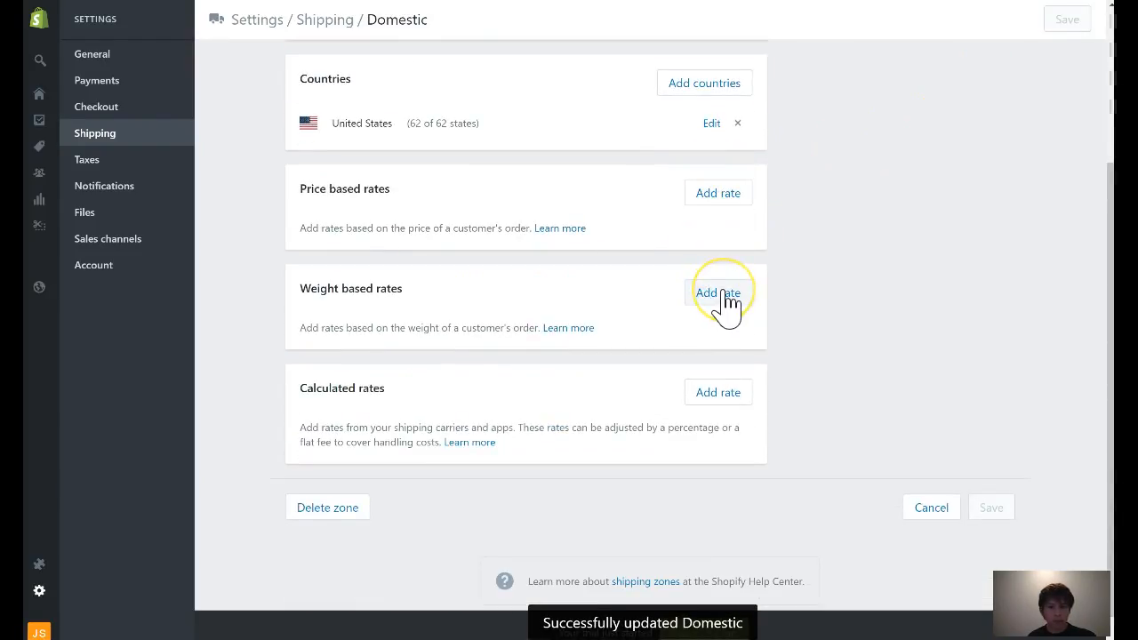
pyautogui.click(727, 301)
pyautogui.click(499, 196)
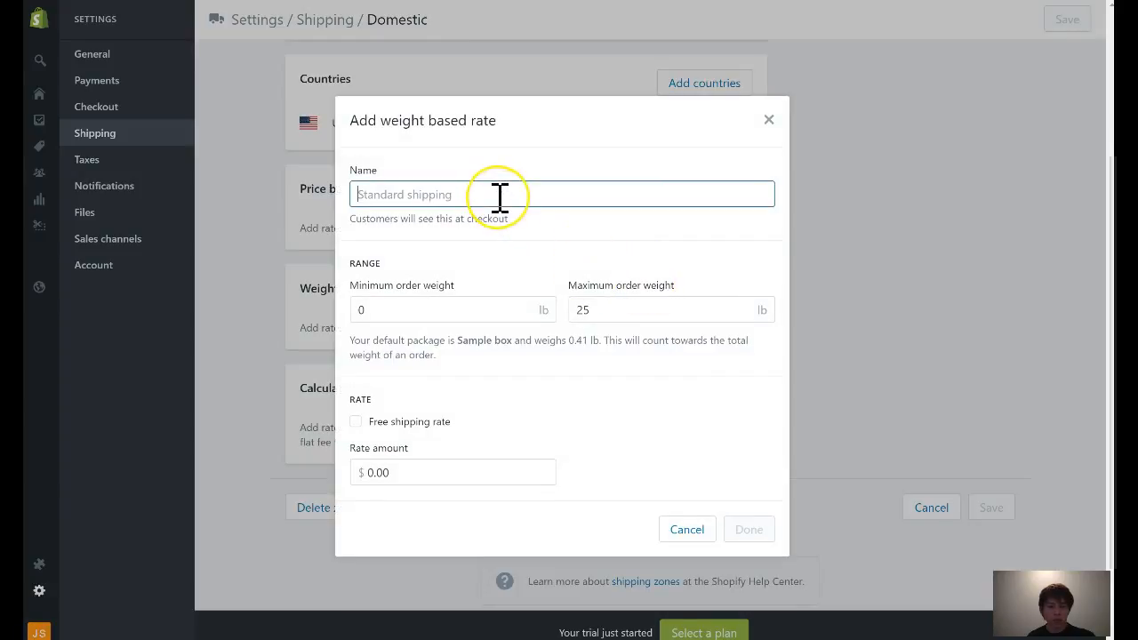
pyautogui.doubleClick(582, 309)
pyautogui.write('0')
pyautogui.press('Return')
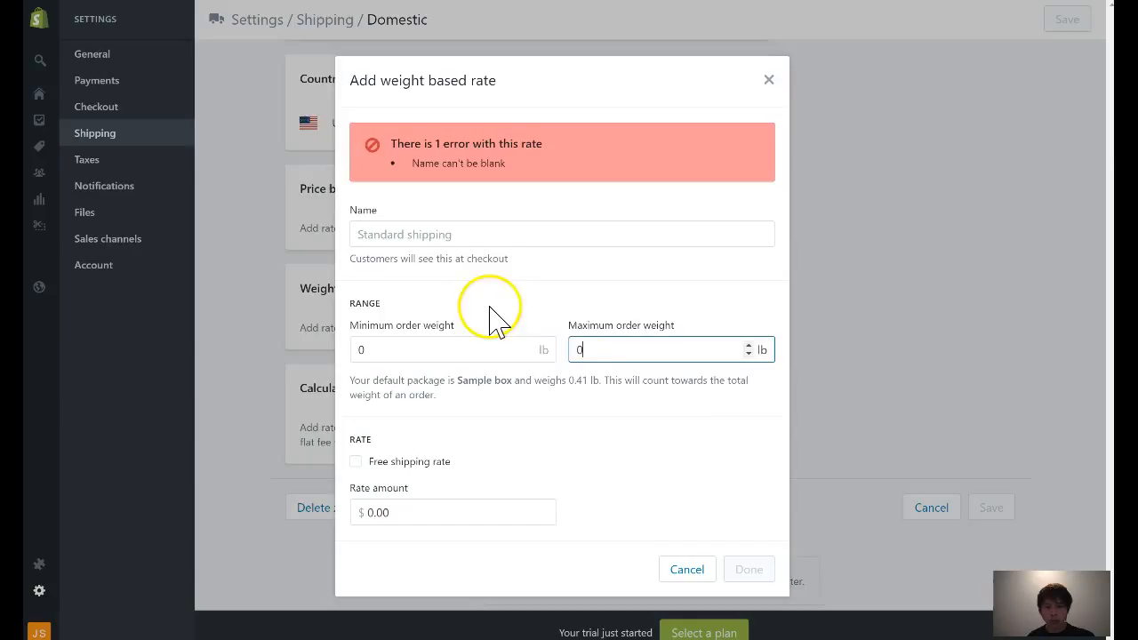
# Step: Make the rate a free shipping rate, name it "FREE SHIPPING" and add it to the zone
pyautogui.click(660, 443)
pyautogui.click(357, 462)
pyautogui.click(508, 241)
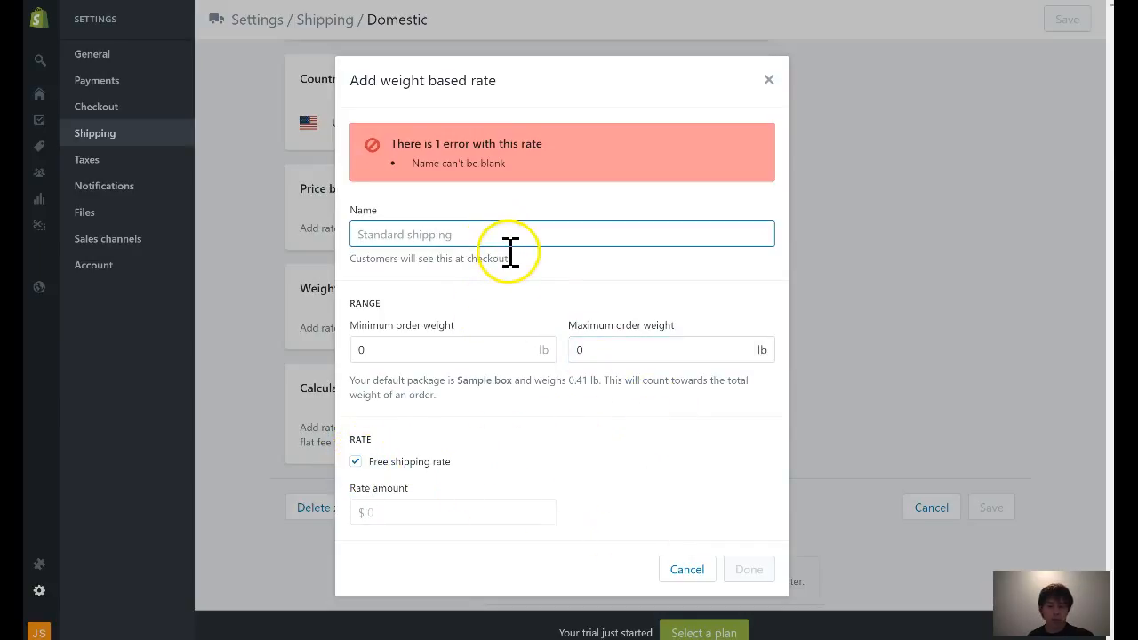
pyautogui.write('FREE SHIPPING')
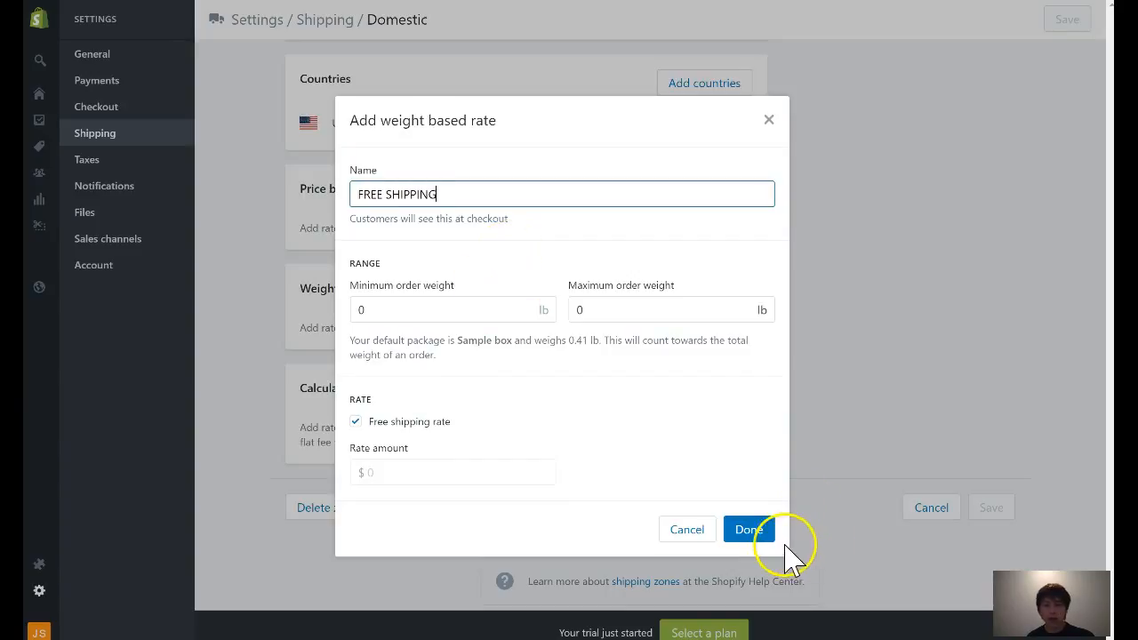
pyautogui.click(749, 530)
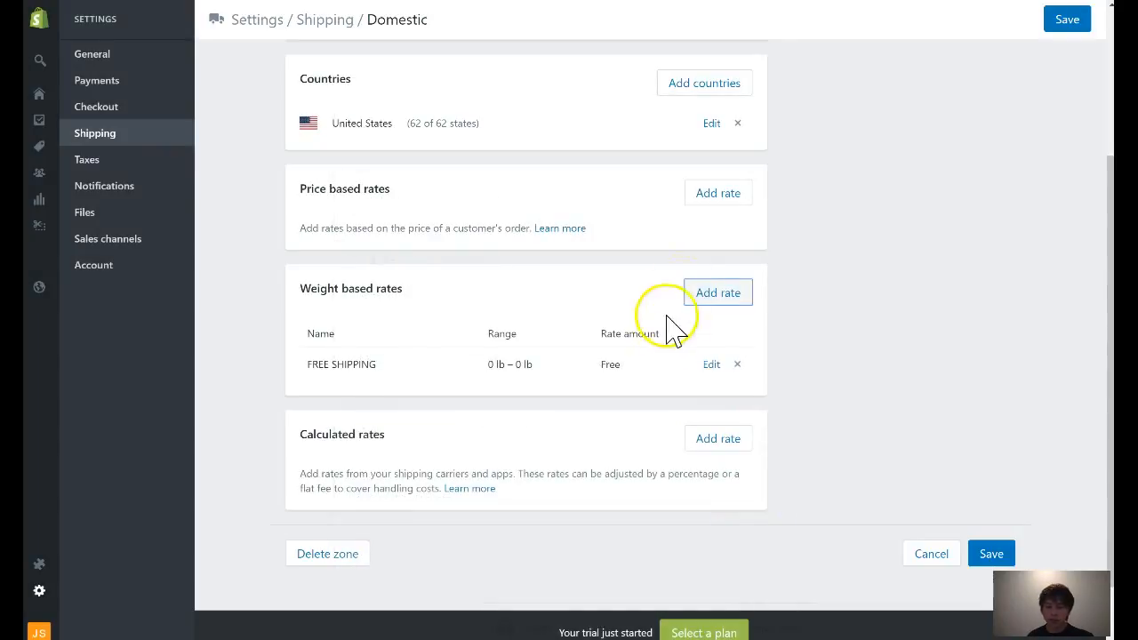
# Step: Start another weight based rate named "1 FREE ITEM - SHIPPING" and copy its name for reuse
pyautogui.click(716, 296)
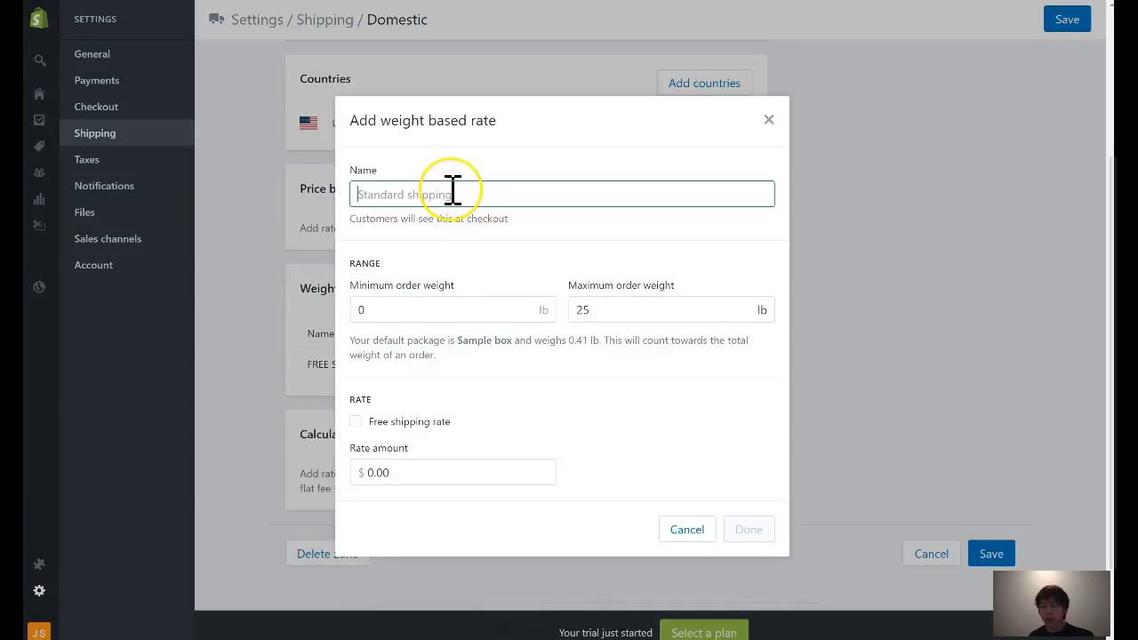
pyautogui.write('1 FREE ITEM - SHIPPING')
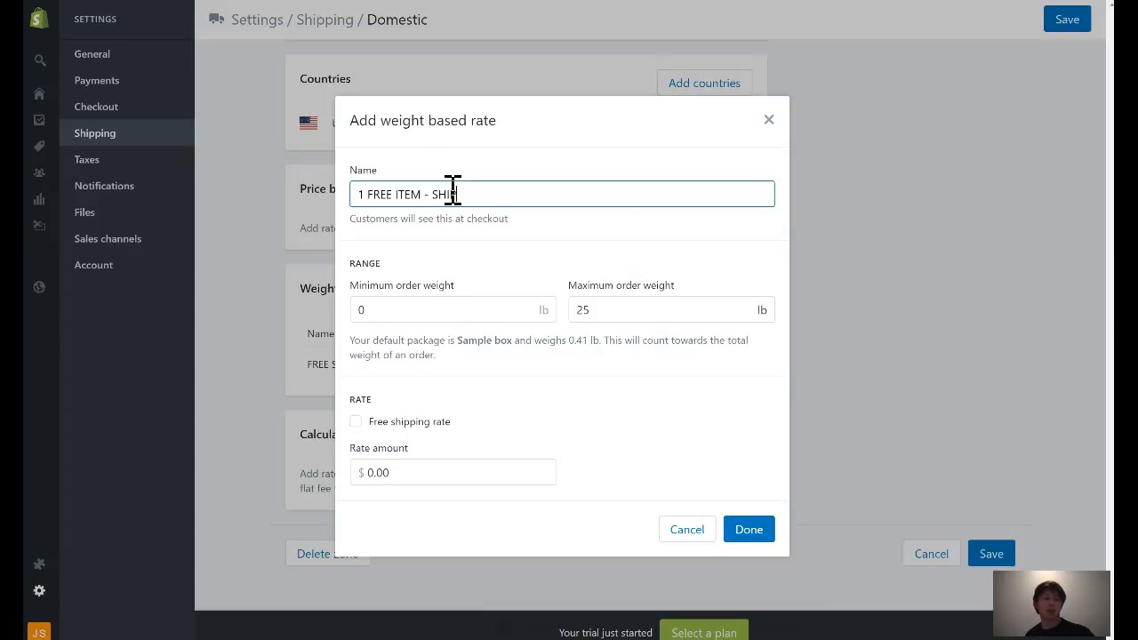
pyautogui.tripleClick(541, 190)
pyautogui.hotkey('ctrl', 'c')
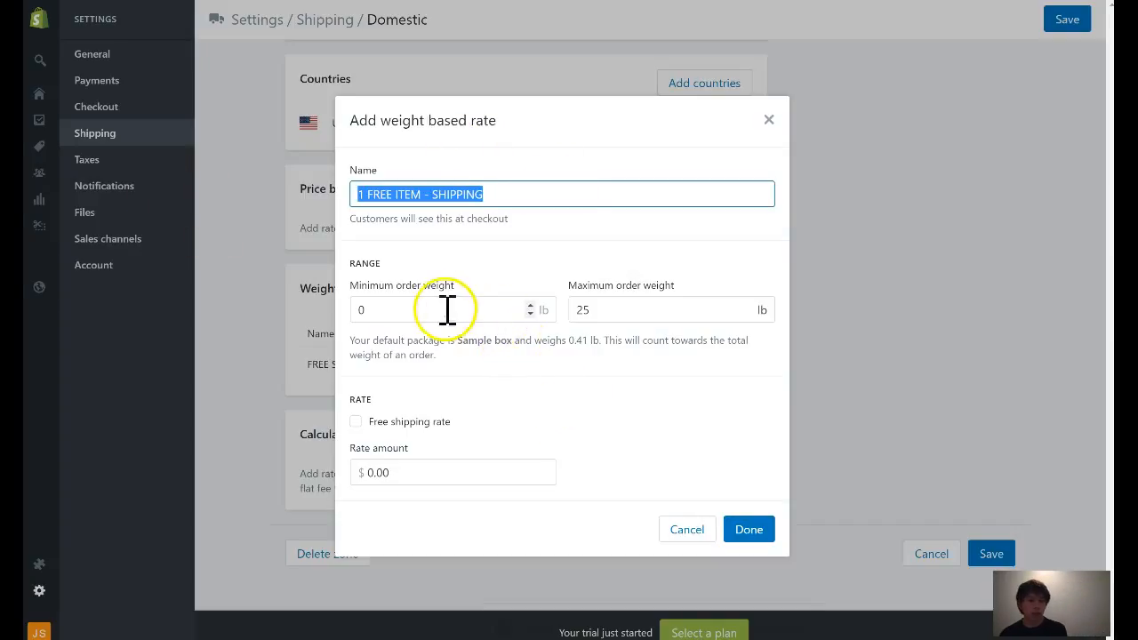
# Step: Set the one-item rate's minimum and maximum order weight to 0.1 lb and its amount to $9.95, and add it
pyautogui.moveTo(442, 310); pyautogui.dragTo(325, 320)
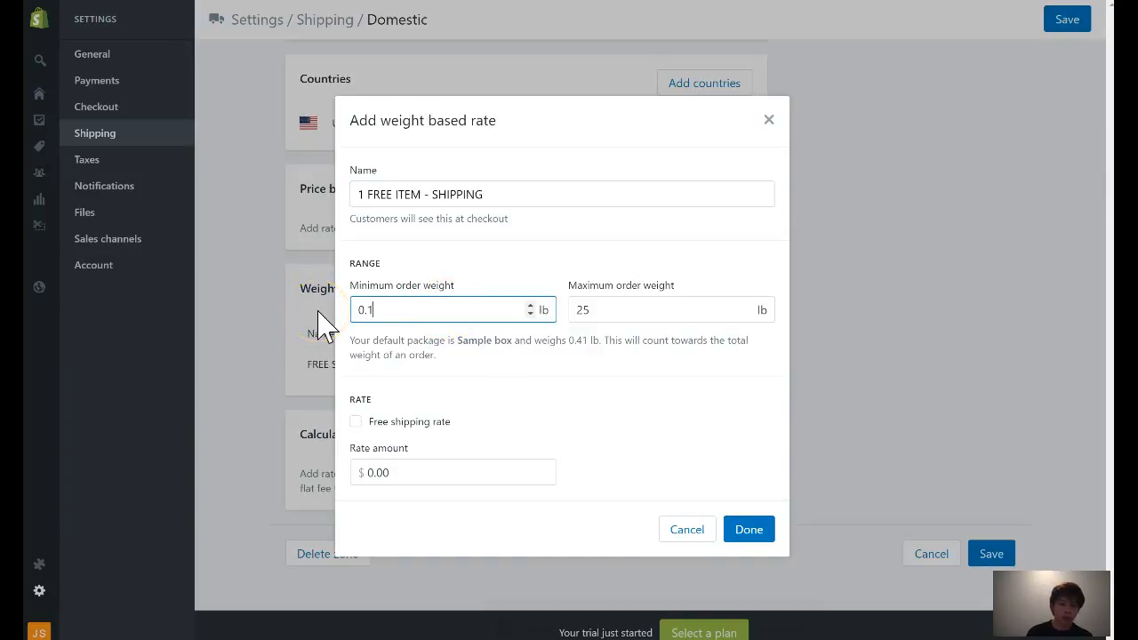
pyautogui.click(646, 307)
pyautogui.hotkey('ctrl', 'a')
pyautogui.write('0.1')
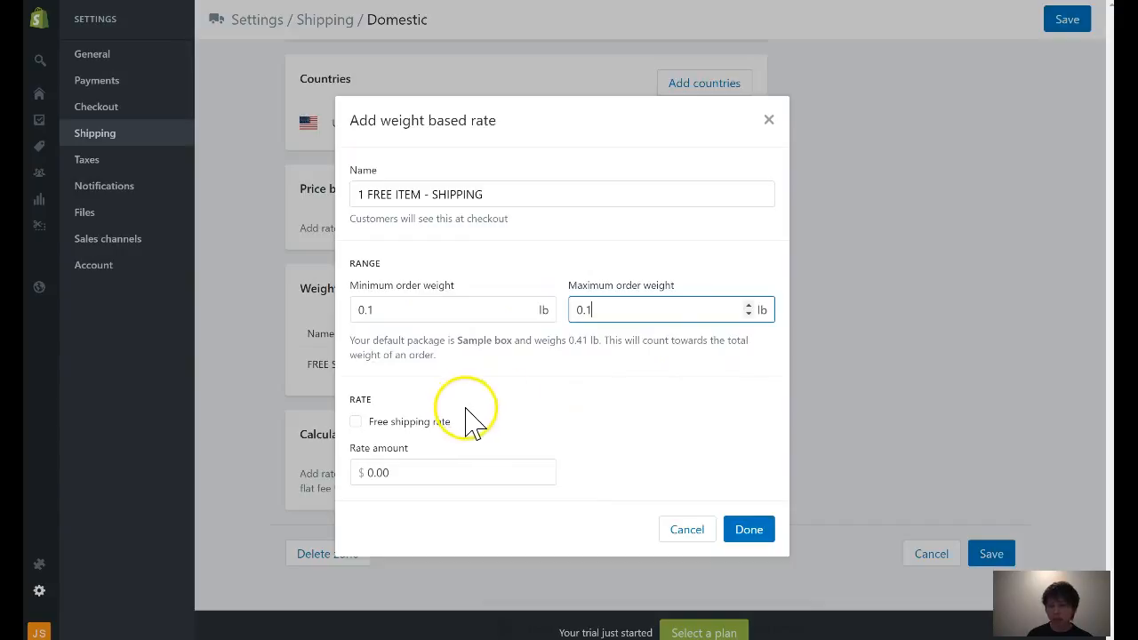
pyautogui.moveTo(448, 476); pyautogui.dragTo(302, 487)
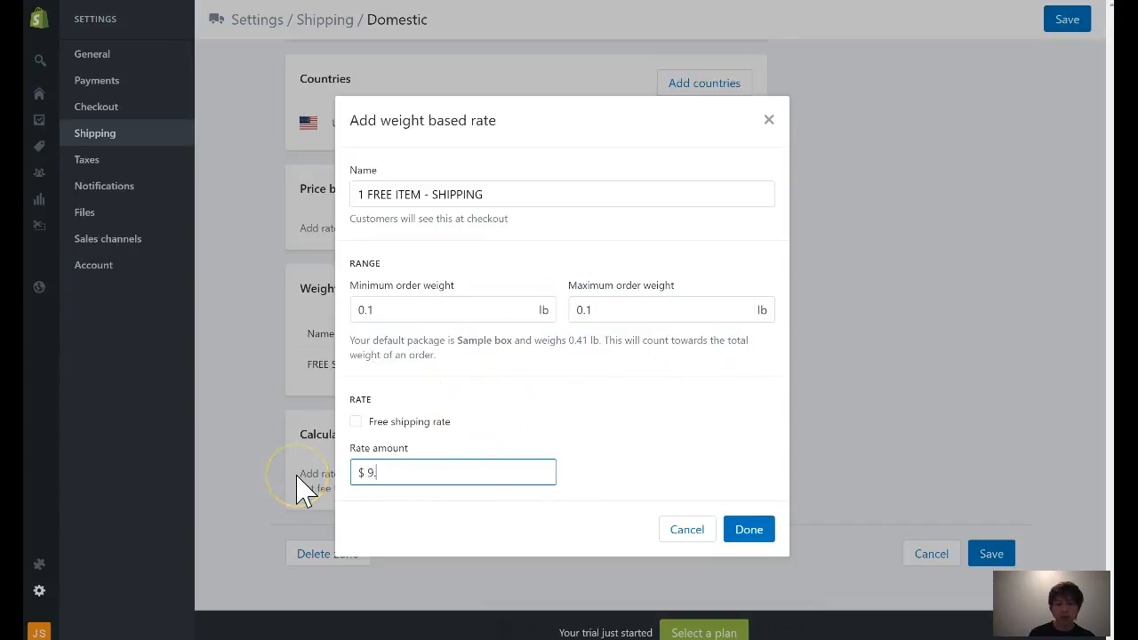
pyautogui.click(760, 533)
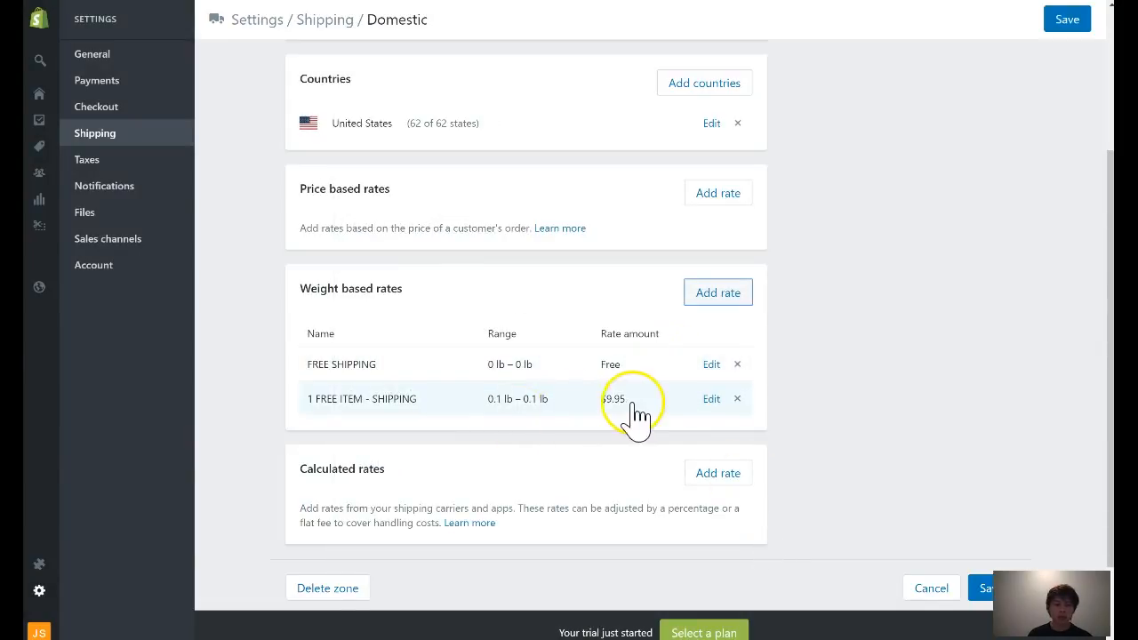
# Step: Start a weight based rate named "2 FREE ITEMS - SHIPPING" from the copied name, and copy the new name
pyautogui.click(722, 295)
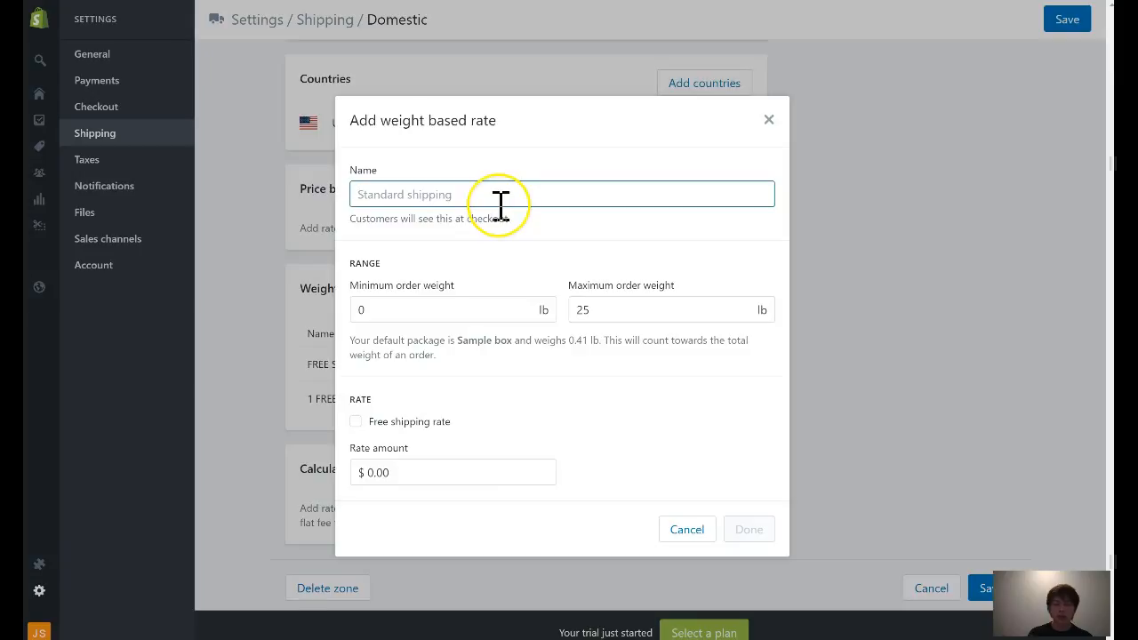
pyautogui.hotkey('ctrl', 'v')
pyautogui.moveTo(368, 193); pyautogui.dragTo(336, 201)
pyautogui.write('2')
pyautogui.click(425, 193)
pyautogui.write('s')
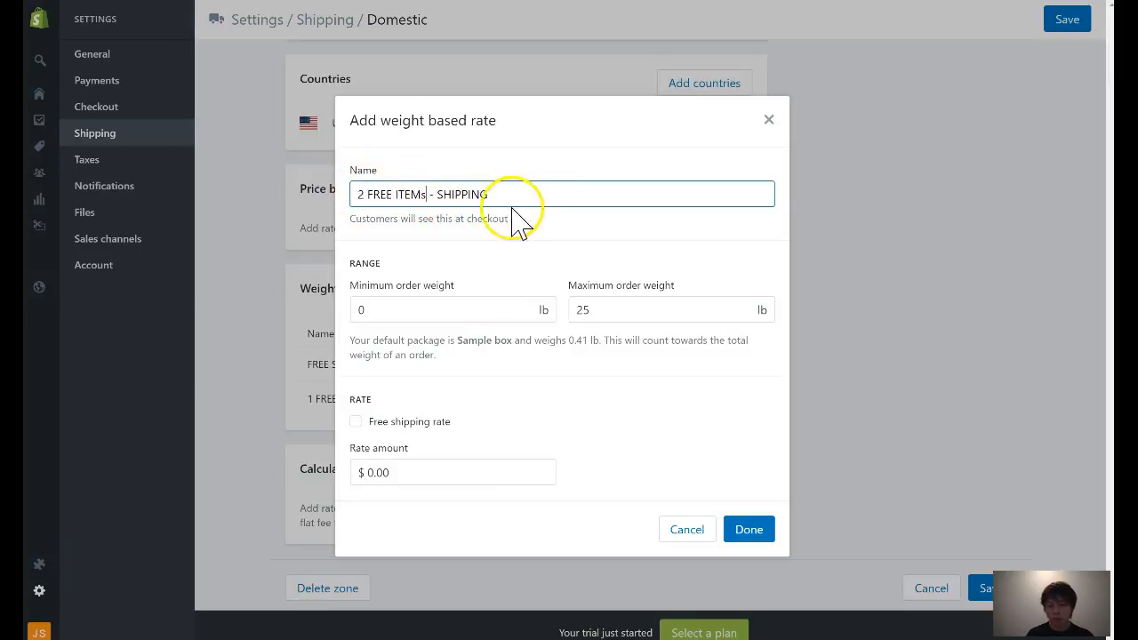
pyautogui.moveTo(527, 195); pyautogui.dragTo(355, 182)
pyautogui.hotkey('ctrl', 'c')
# Step: Set the two-item rate's minimum and maximum order weight to 0.2 lb and its amount to $19.90, and add it
pyautogui.click(432, 304)
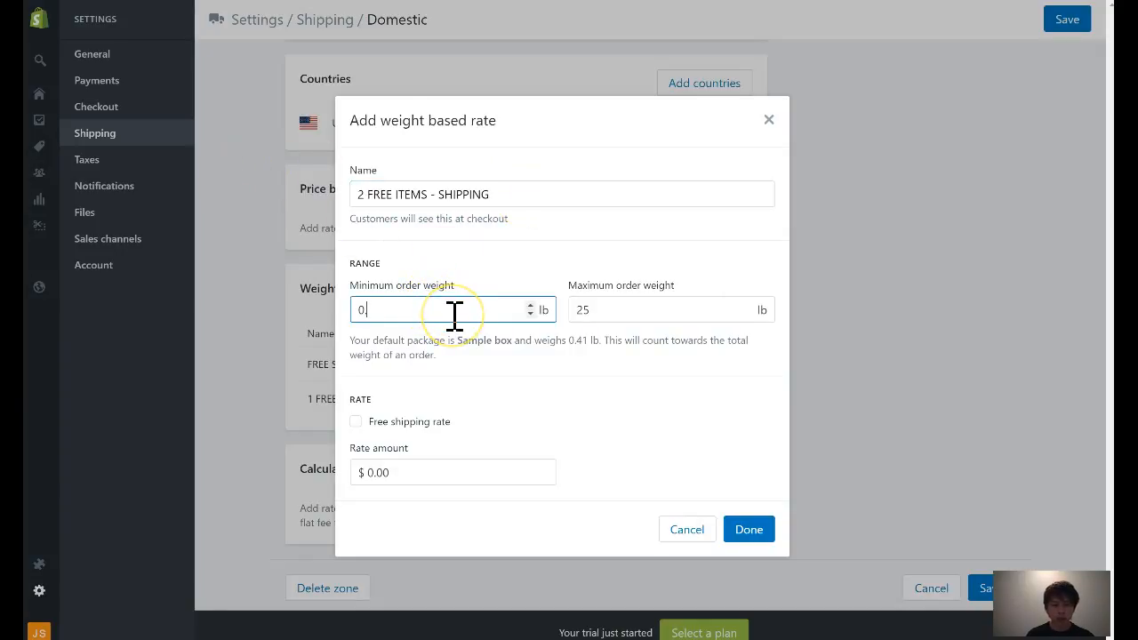
pyautogui.click(642, 323)
pyautogui.moveTo(613, 314); pyautogui.dragTo(471, 313)
pyautogui.write('0.2')
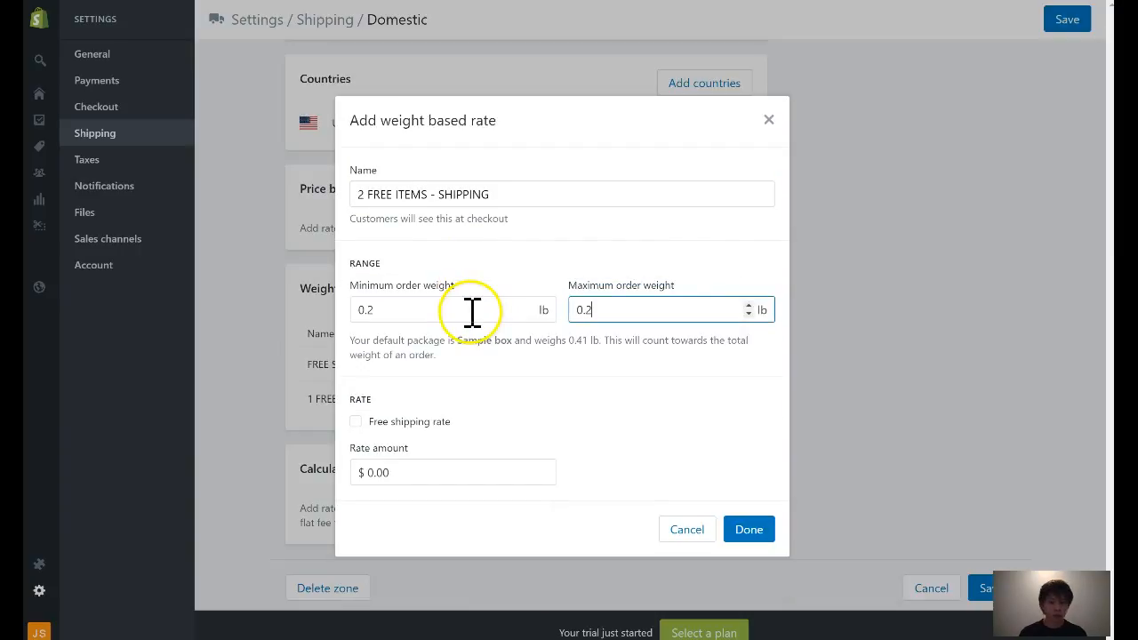
pyautogui.moveTo(435, 474); pyautogui.dragTo(359, 475)
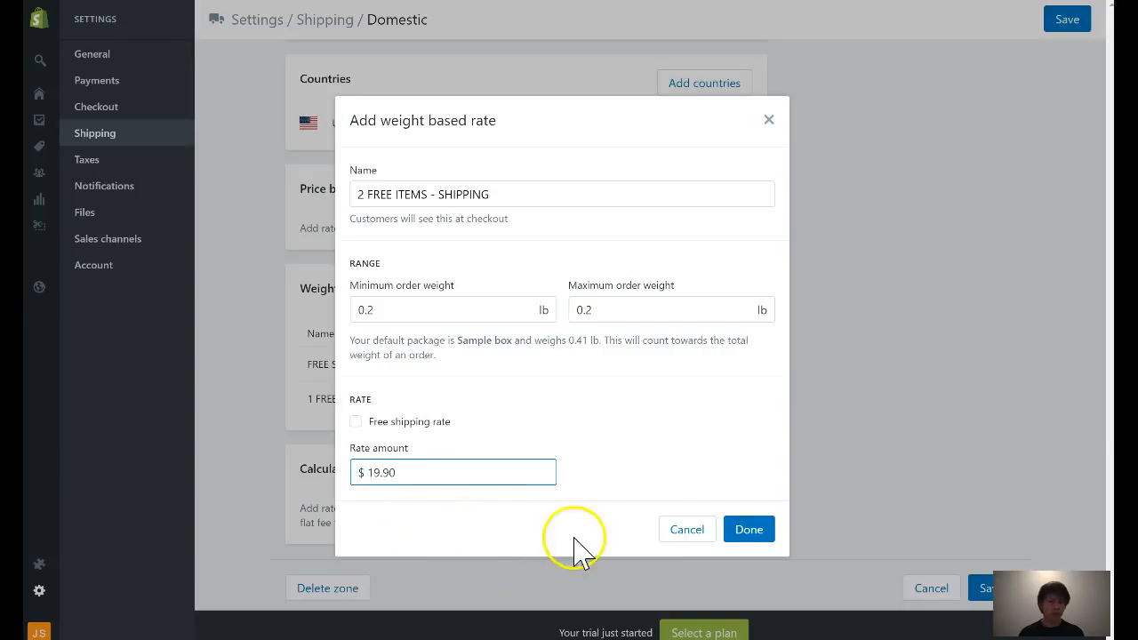
pyautogui.click(751, 531)
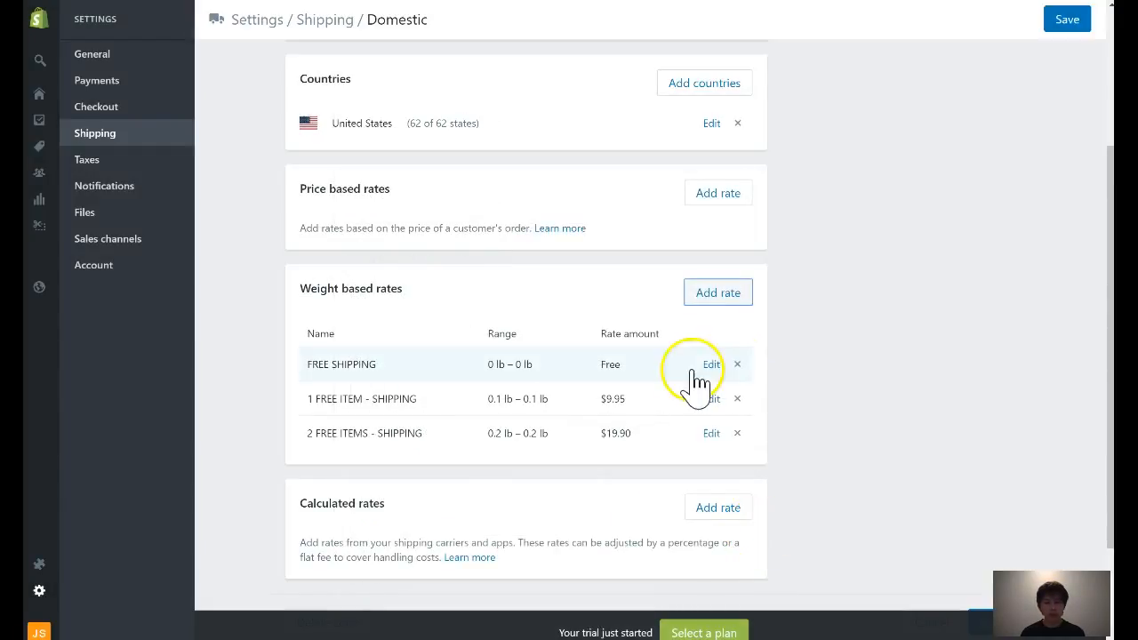
# Step: Start a weight based rate named "3 FREE ITEMS - SHIPPING", based on the copied name
pyautogui.click(720, 293)
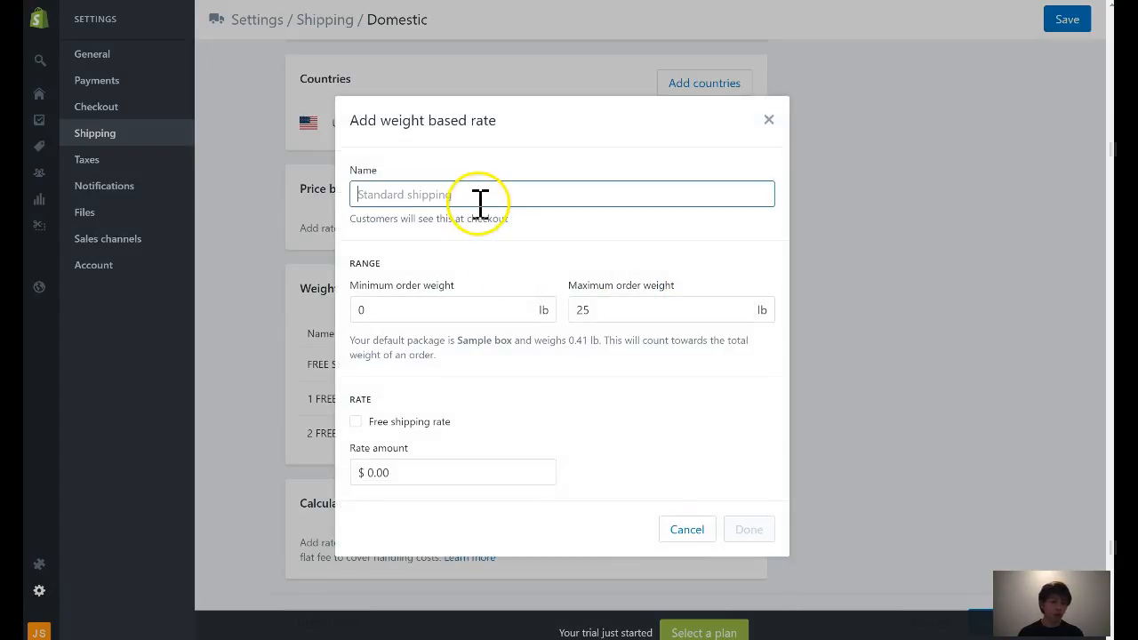
pyautogui.hotkey('ctrl', 'v')
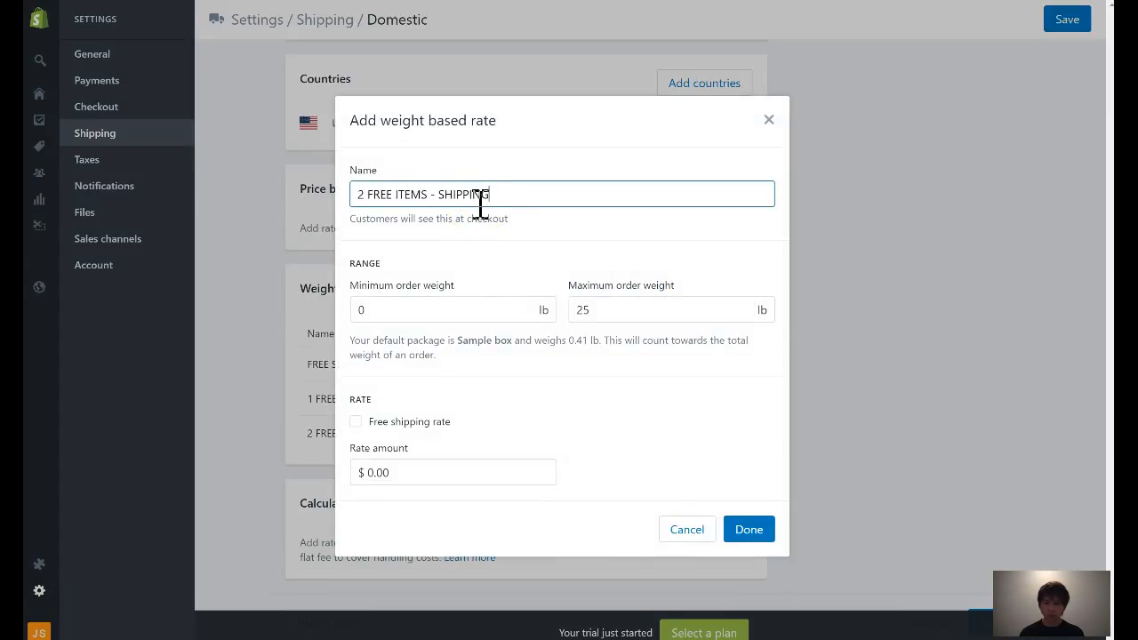
pyautogui.click(364, 194)
pyautogui.press('BackSpace')
pyautogui.write('3')
# Step: Set the three-item rate's minimum and maximum order weight to 0.3 lb
pyautogui.click(483, 310)
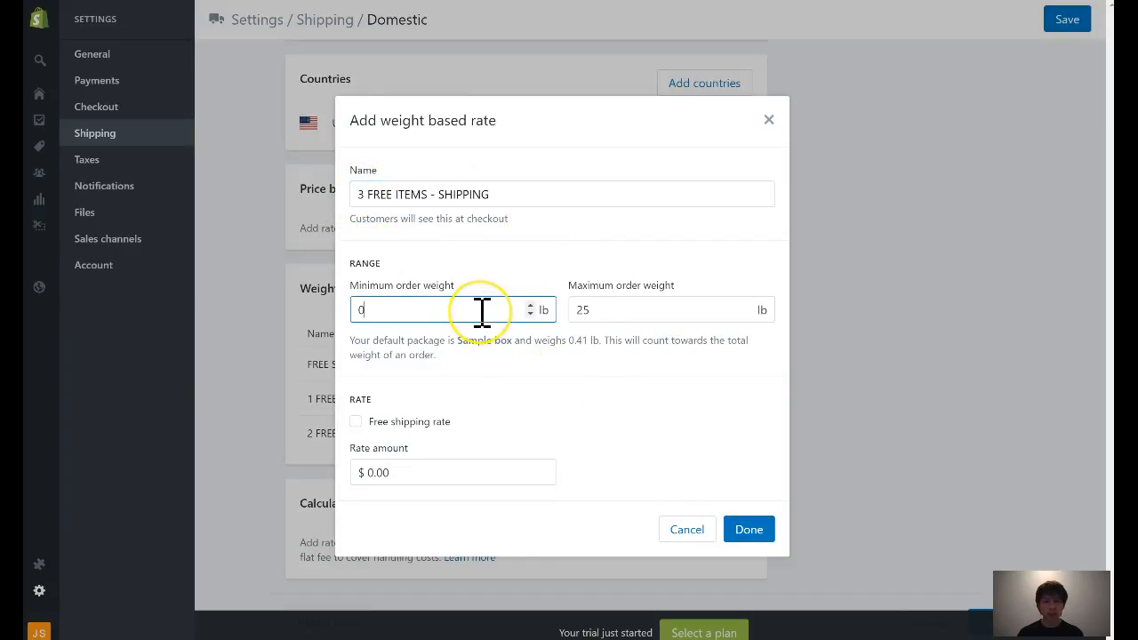
pyautogui.write('.3')
pyautogui.doubleClick(617, 312)
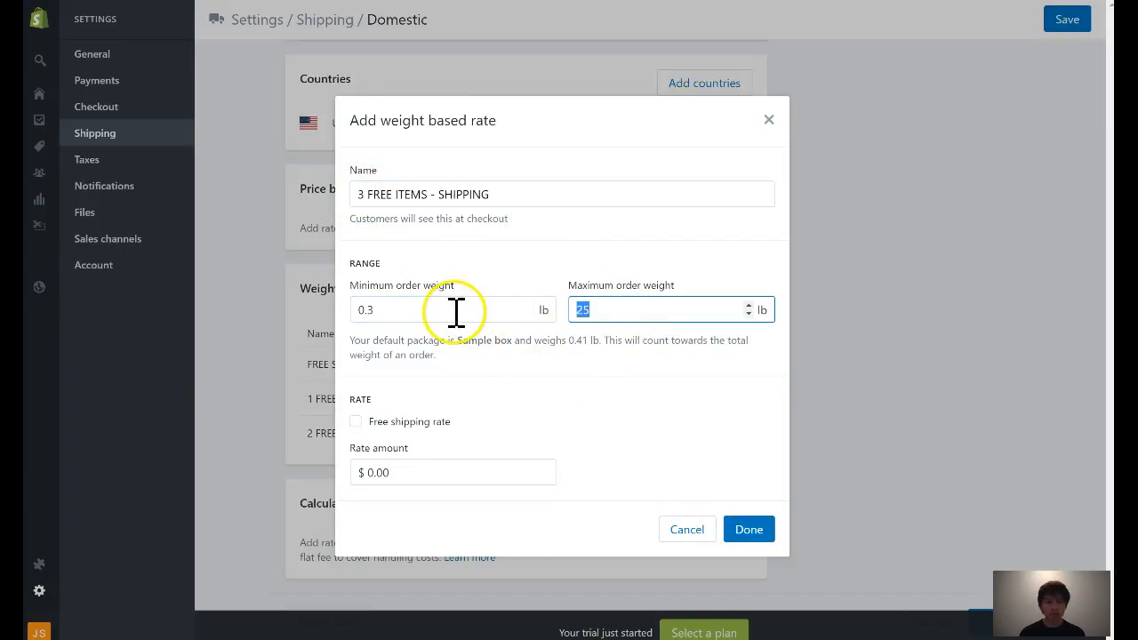
pyautogui.write('0.3')
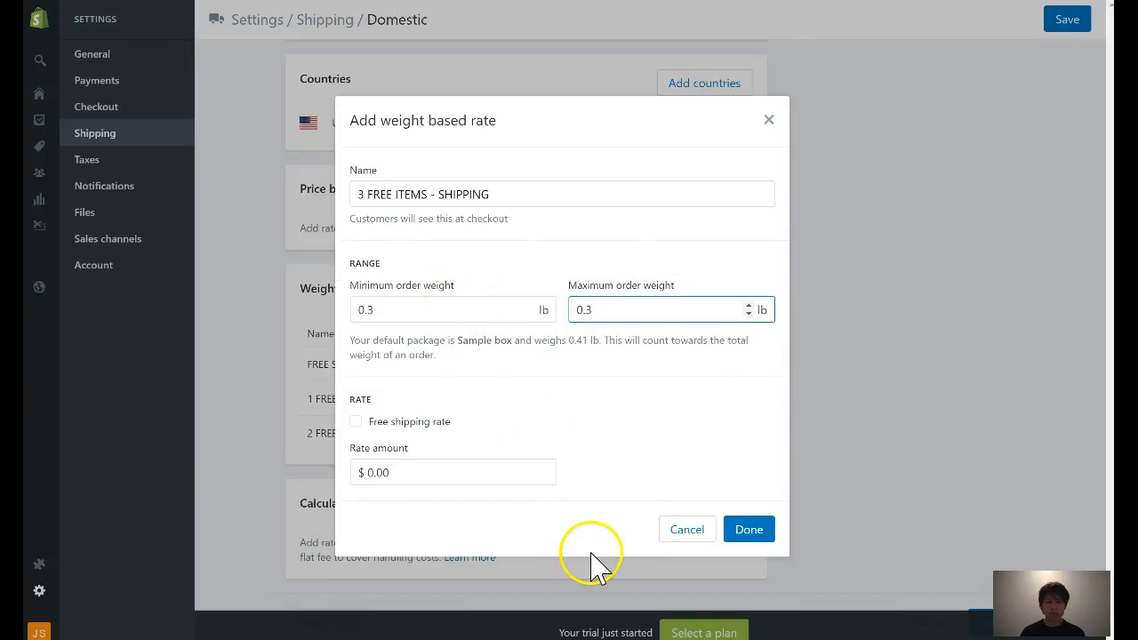
# Step: Copy the amount 29.95 from the other window, use it as the three-item rate's amount and add the rate
pyautogui.hotkey('alt', 'Tab')
pyautogui.moveTo(171, 255); pyautogui.dragTo(123, 258)
pyautogui.hotkey('ctrl', 'c')
pyautogui.click(783, 201)
pyautogui.click(453, 474)
pyautogui.hotkey('ctrl', 'v')
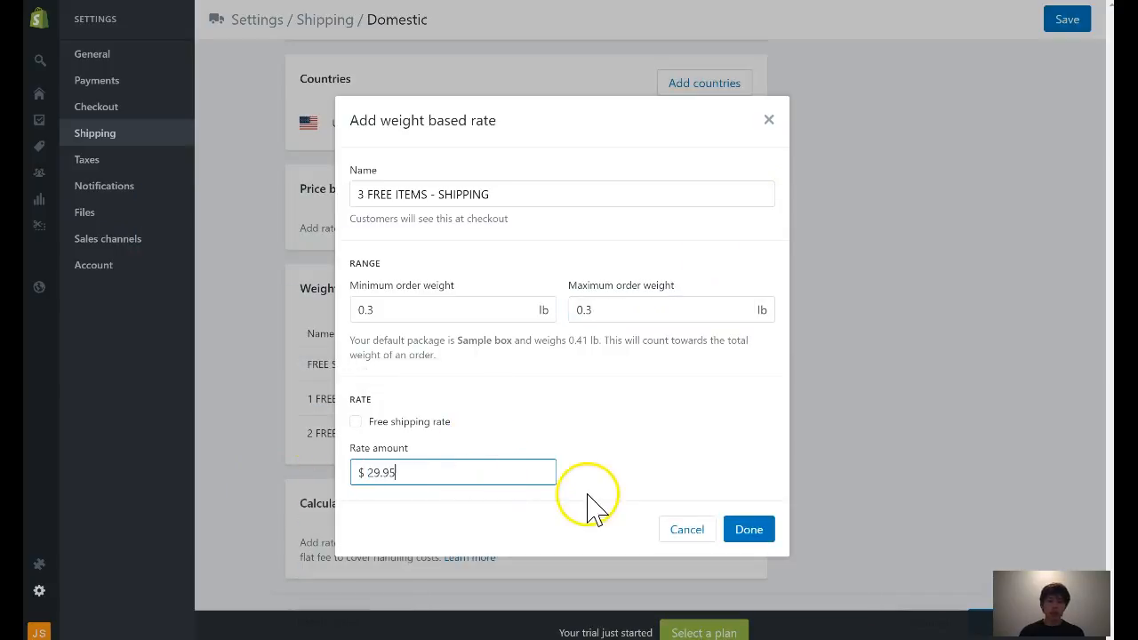
pyautogui.click(743, 528)
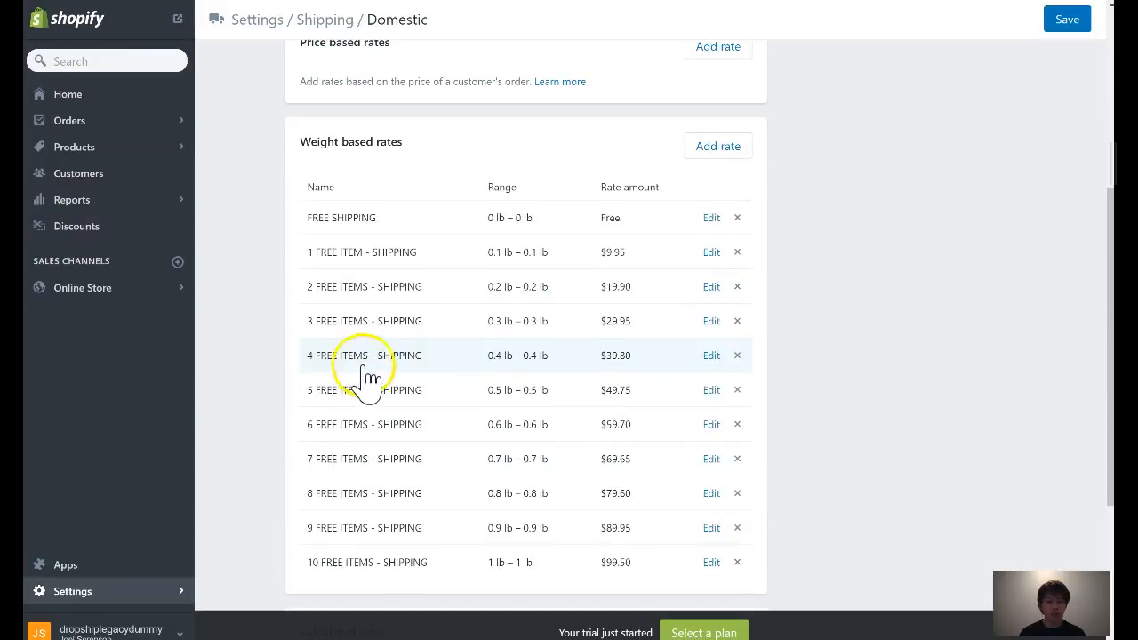
# Step: Review the weight based rates from FREE SHIPPING to 10 FREE ITEMS - SHIPPING and save the Domestic zone
pyautogui.scroll(3, 378, 373)
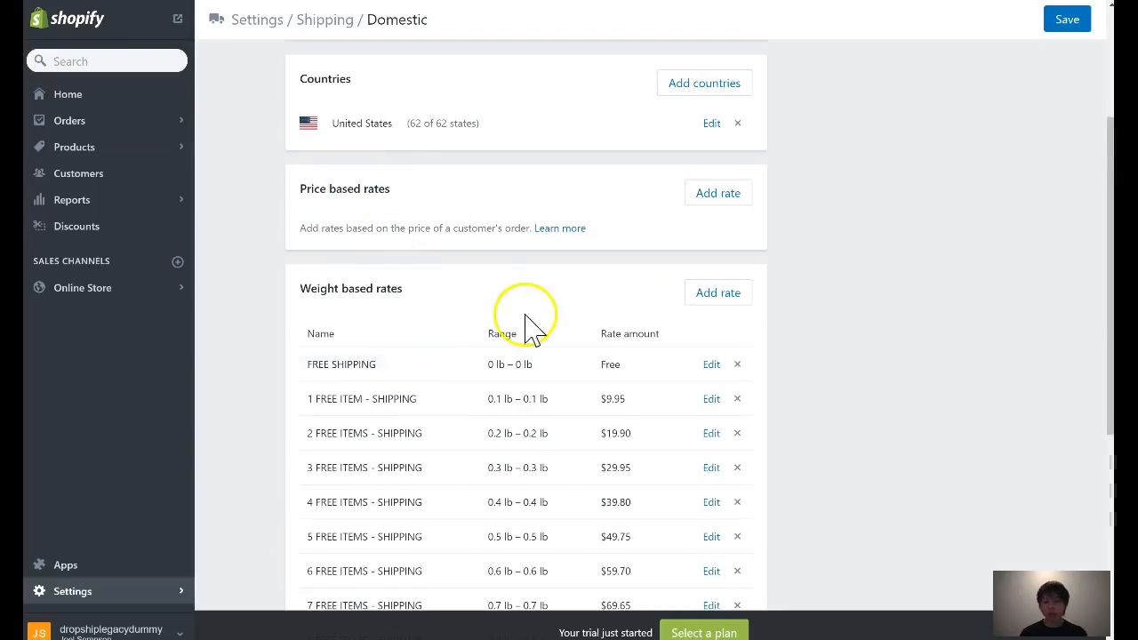
pyautogui.scroll(-2, 525, 330)
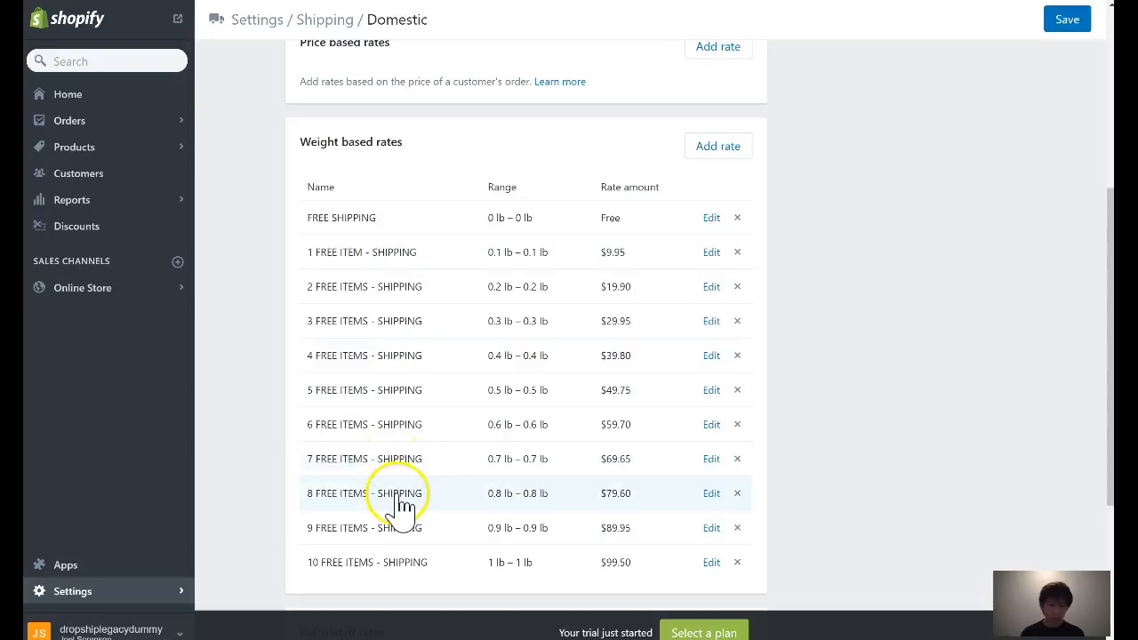
pyautogui.scroll(-1, 396, 569)
pyautogui.scroll(-1, 396, 569)
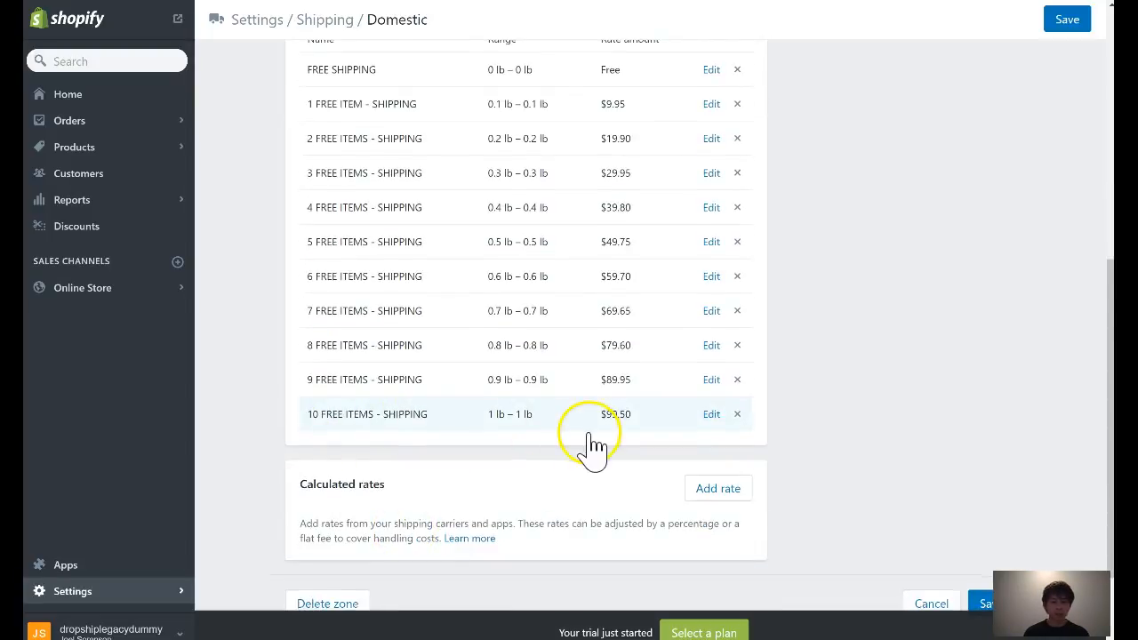
pyautogui.scroll(-2, 591, 444)
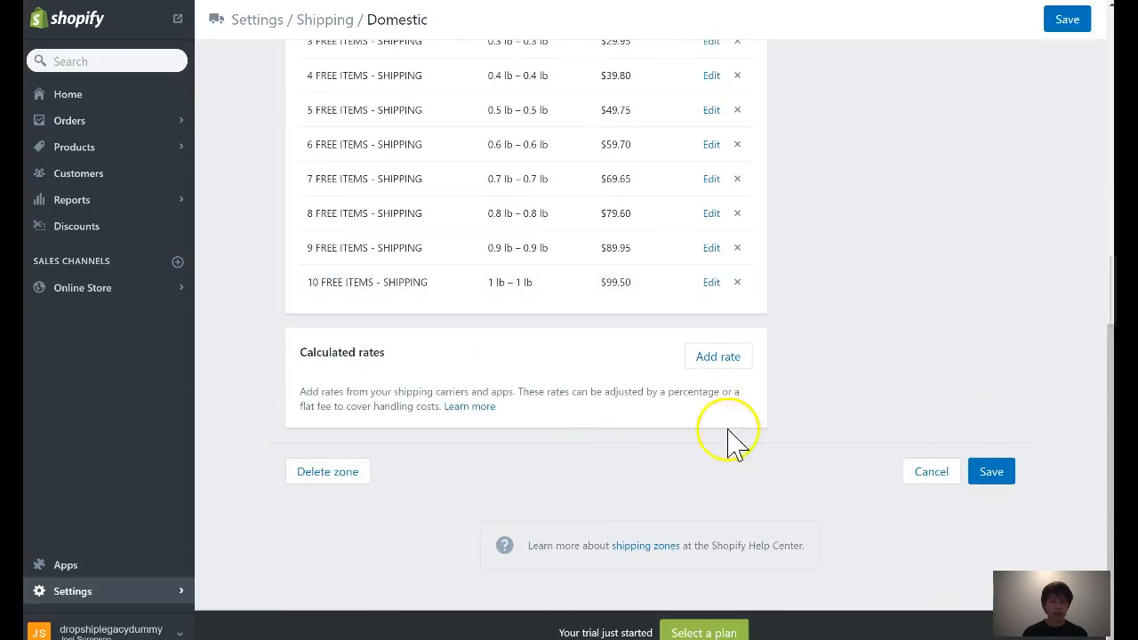
pyautogui.click(1006, 480)
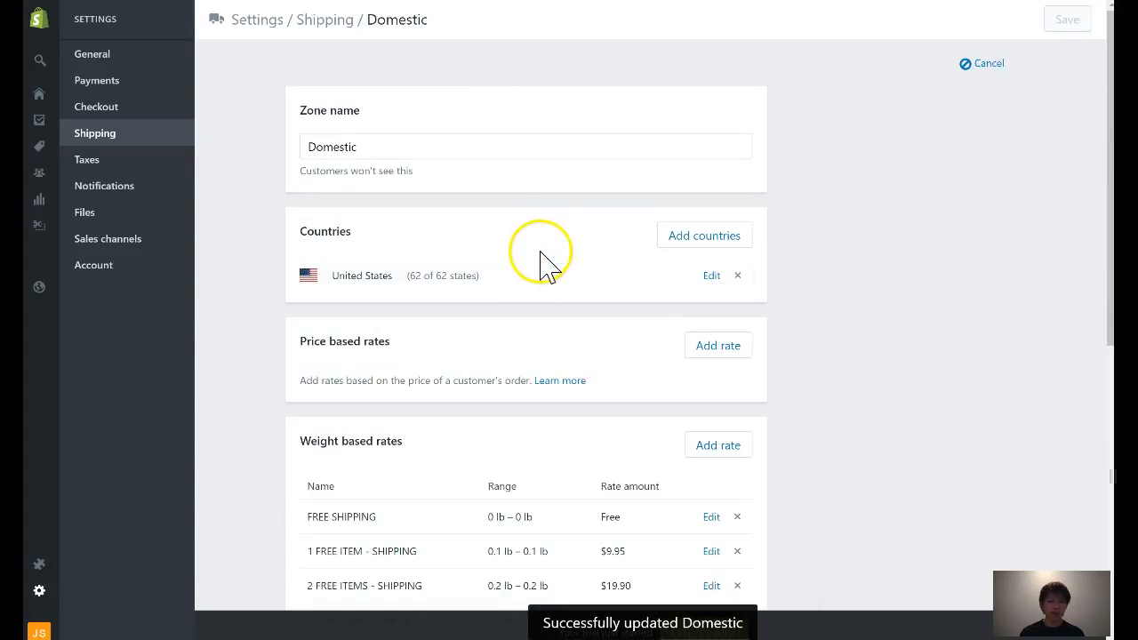
# Step: Open the Rest of world zone from the shipping settings and remove its calculated USPS rate
pyautogui.scroll(-2, 544, 254)
pyautogui.click(94, 132)
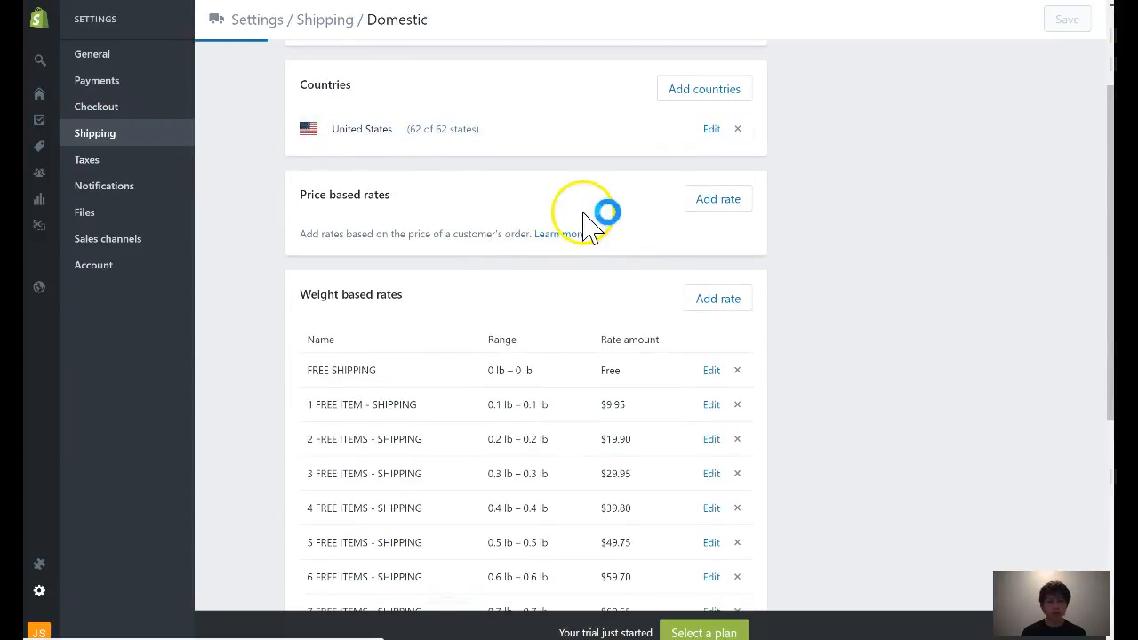
pyautogui.scroll(-4, 800, 258)
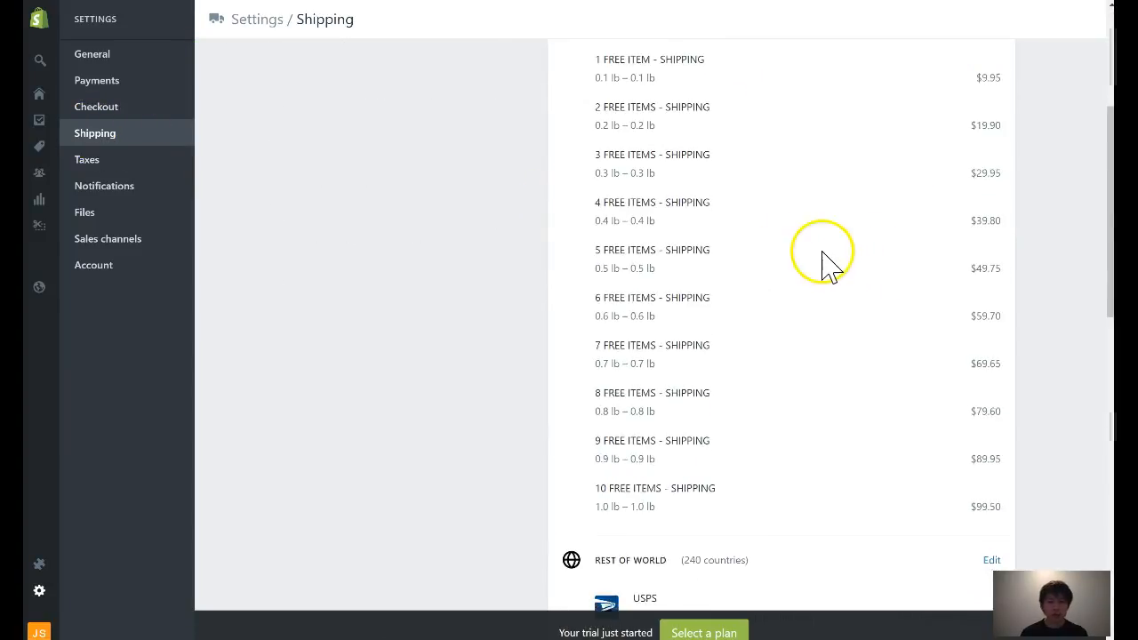
pyautogui.scroll(-4, 822, 262)
pyautogui.click(992, 201)
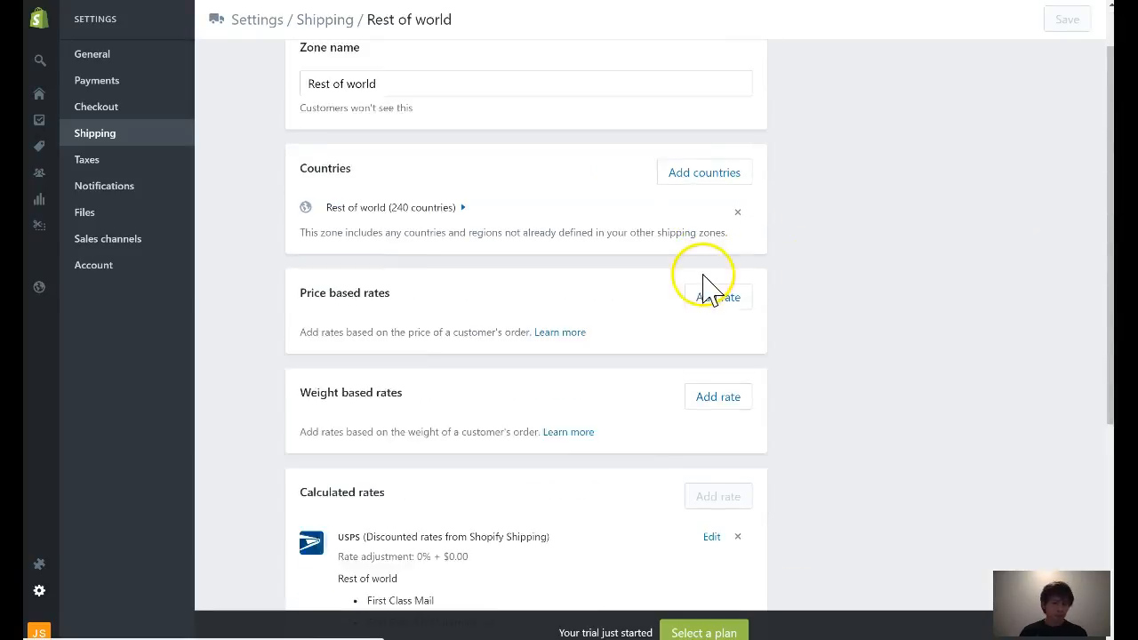
pyautogui.scroll(-2, 702, 276)
pyautogui.click(739, 381)
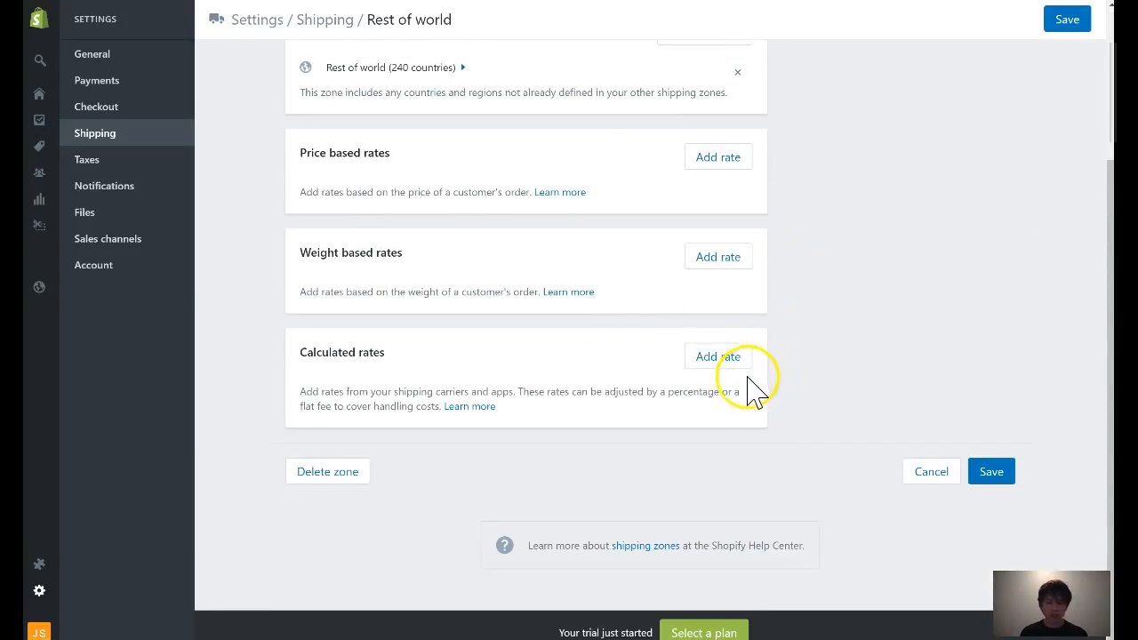
# Step: Add a weight based rate named "FREE SHIPPING" to the Rest of world zone, from 0.0 to 0.0 lb, as a free shipping rate
pyautogui.scroll(3, 792, 343)
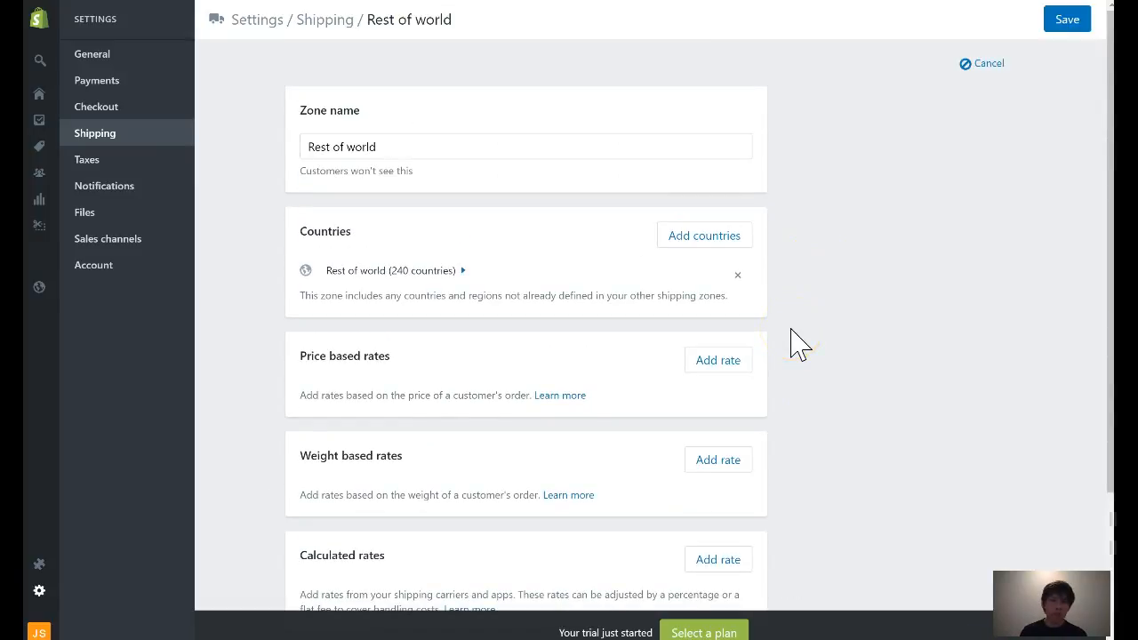
pyautogui.scroll(-1, 798, 345)
pyautogui.click(724, 388)
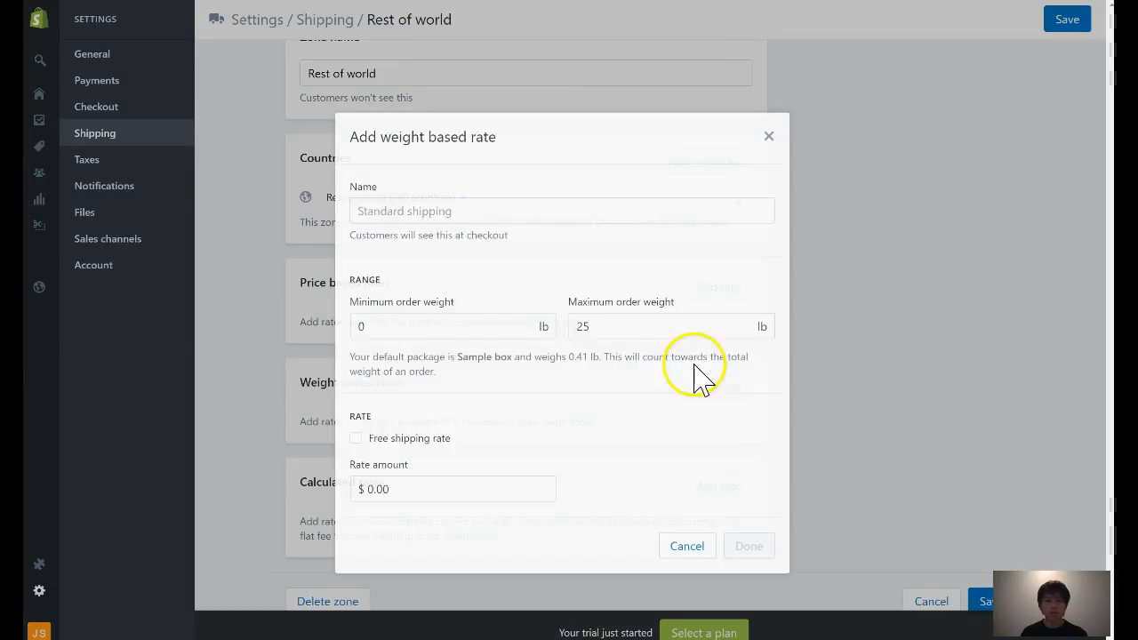
pyautogui.click(494, 190)
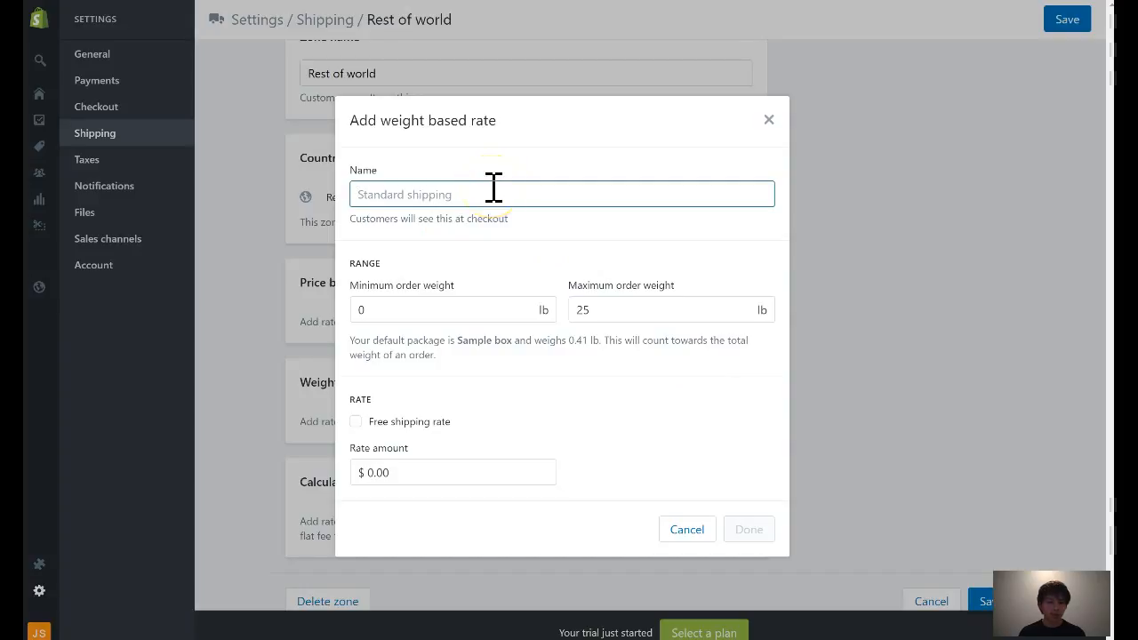
pyautogui.write('FREE SHIPPING')
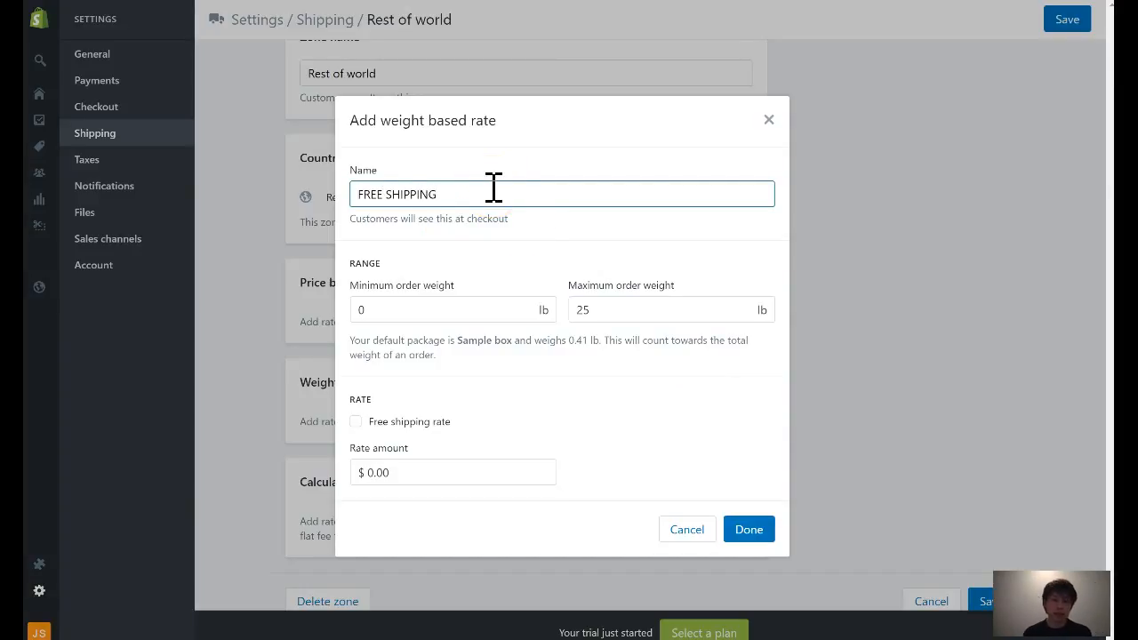
pyautogui.click(477, 304)
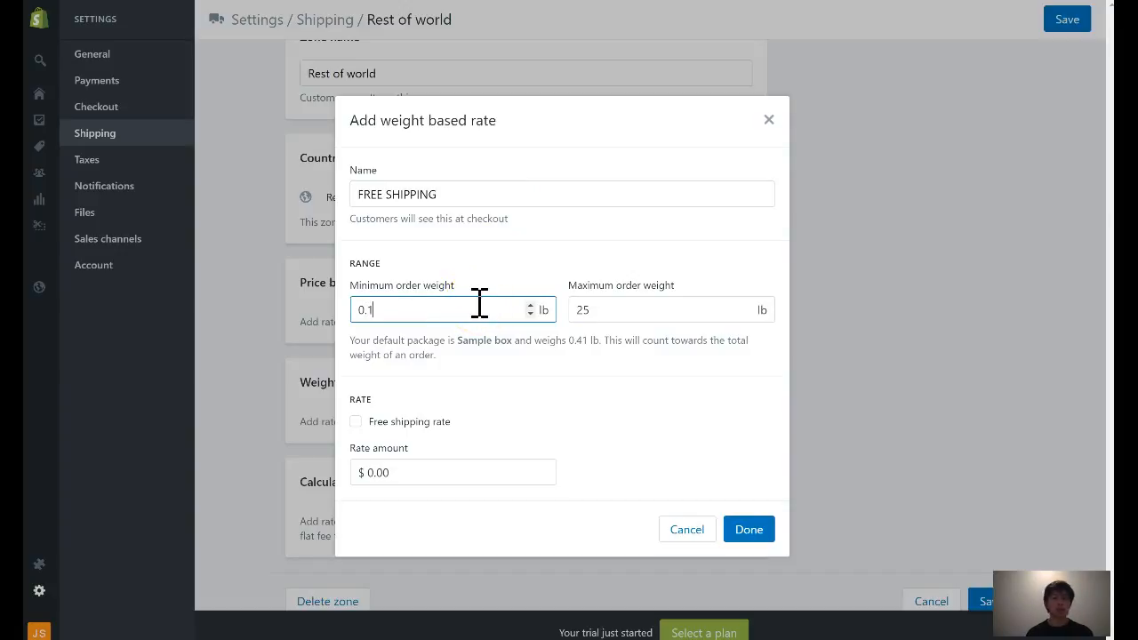
pyautogui.doubleClick(582, 308)
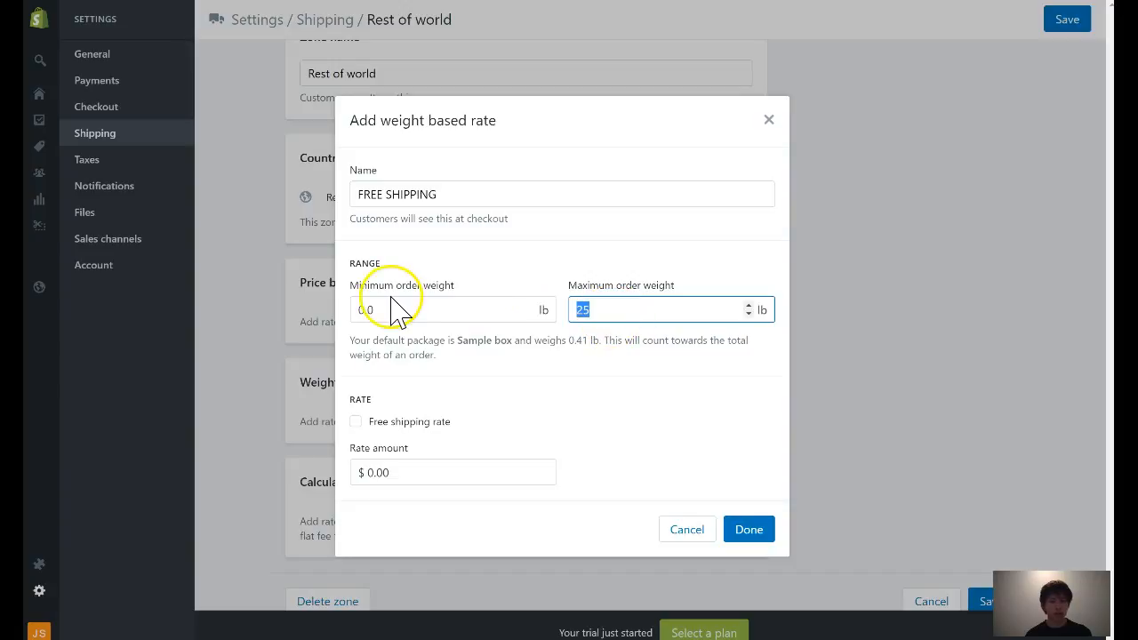
pyautogui.click(372, 425)
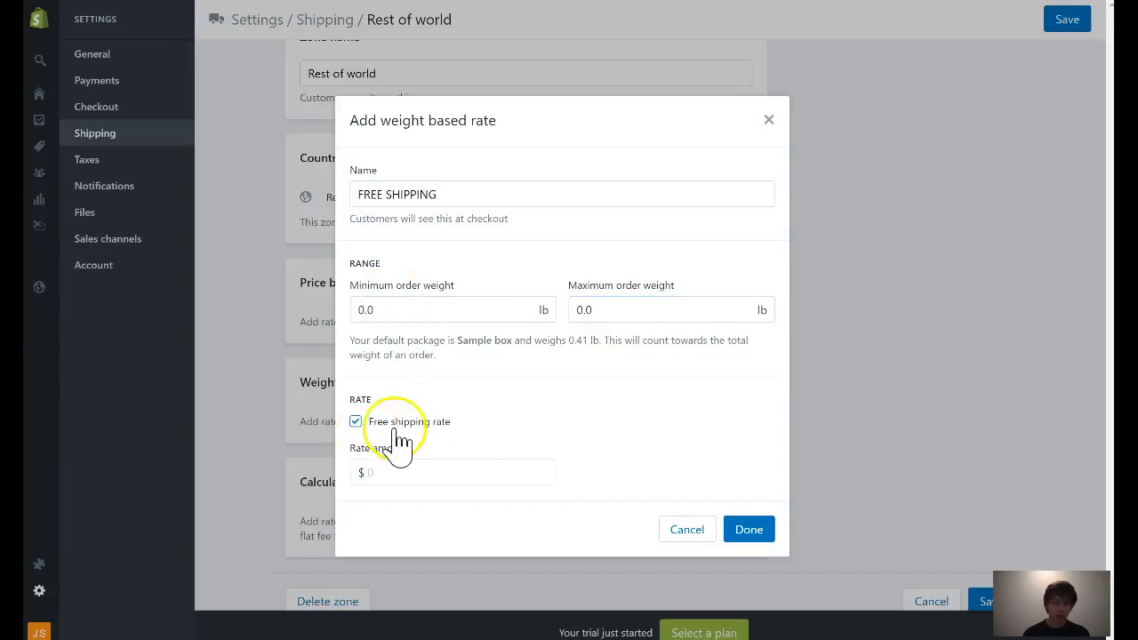
pyautogui.click(746, 530)
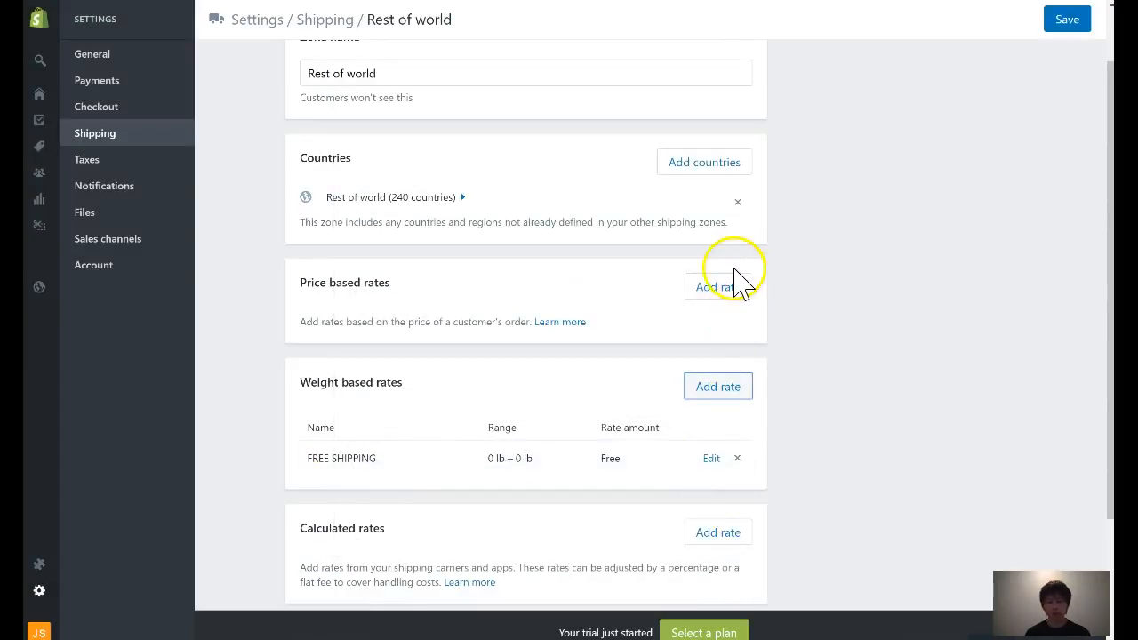
# Step: Add a weight based rate named "1 FREE ITEM - SHIPPING" with minimum and maximum order weight 0.1 lb and amount $9.95
pyautogui.scroll(-2, 731, 322)
pyautogui.click(720, 316)
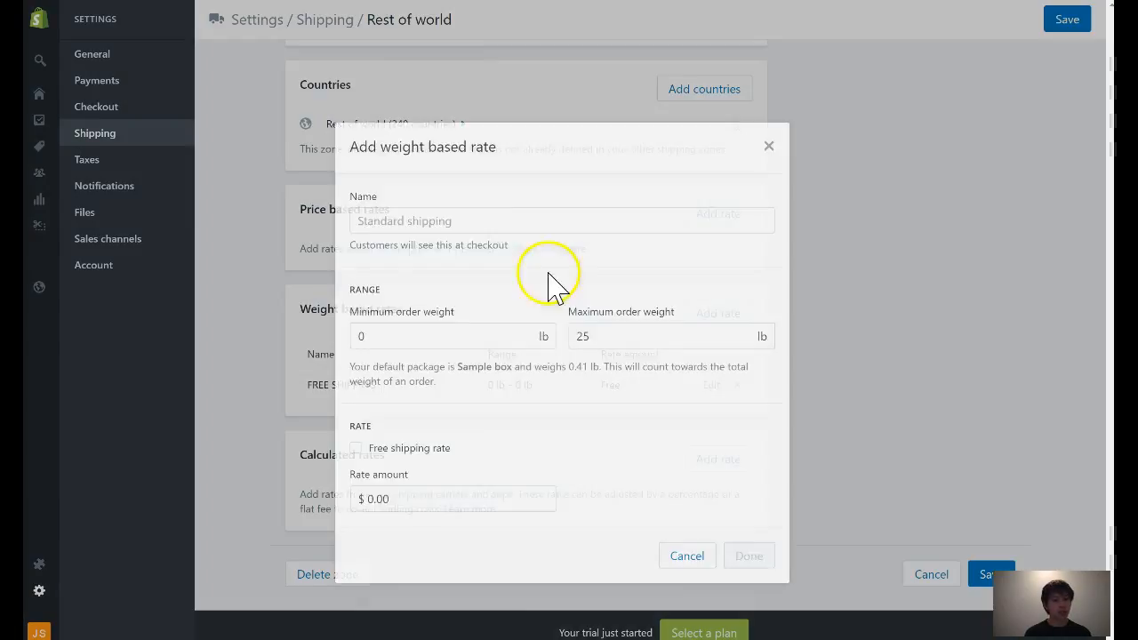
pyautogui.write('1 FREE ITEM - SH')
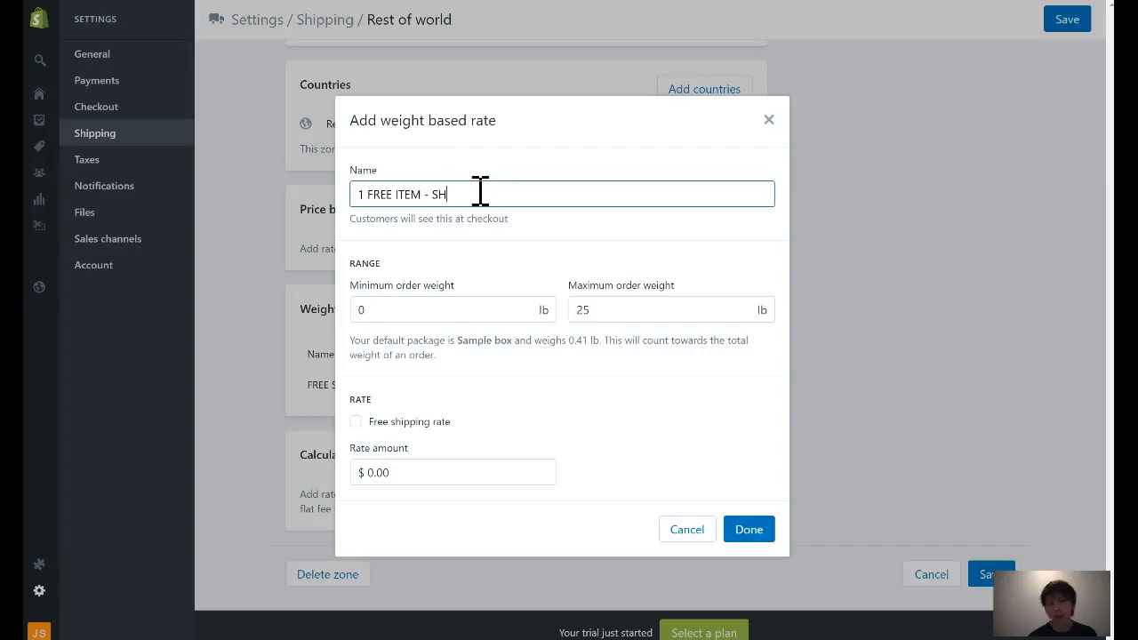
pyautogui.write('IPPING')
pyautogui.moveTo(462, 475); pyautogui.dragTo(302, 475)
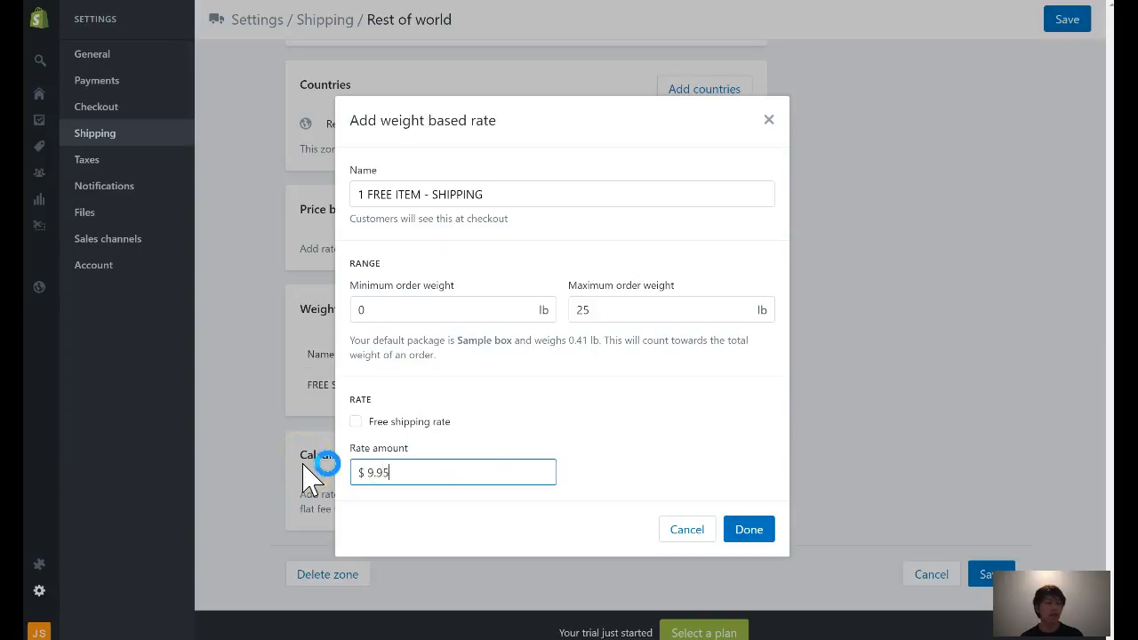
pyautogui.click(442, 309)
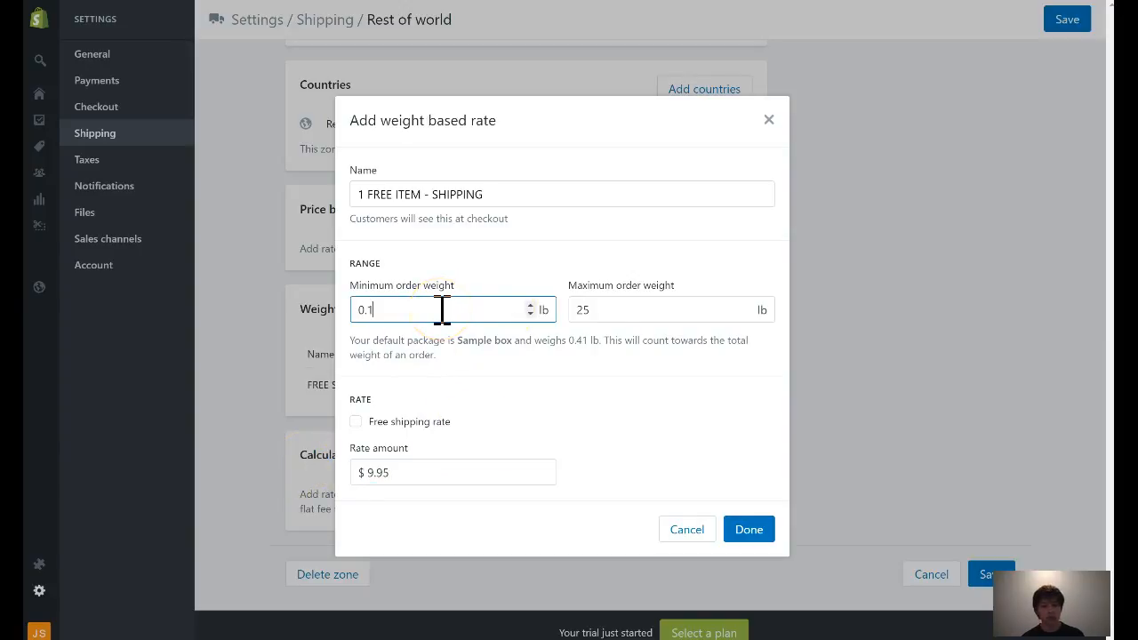
pyautogui.doubleClick(670, 310)
pyautogui.write('0.1')
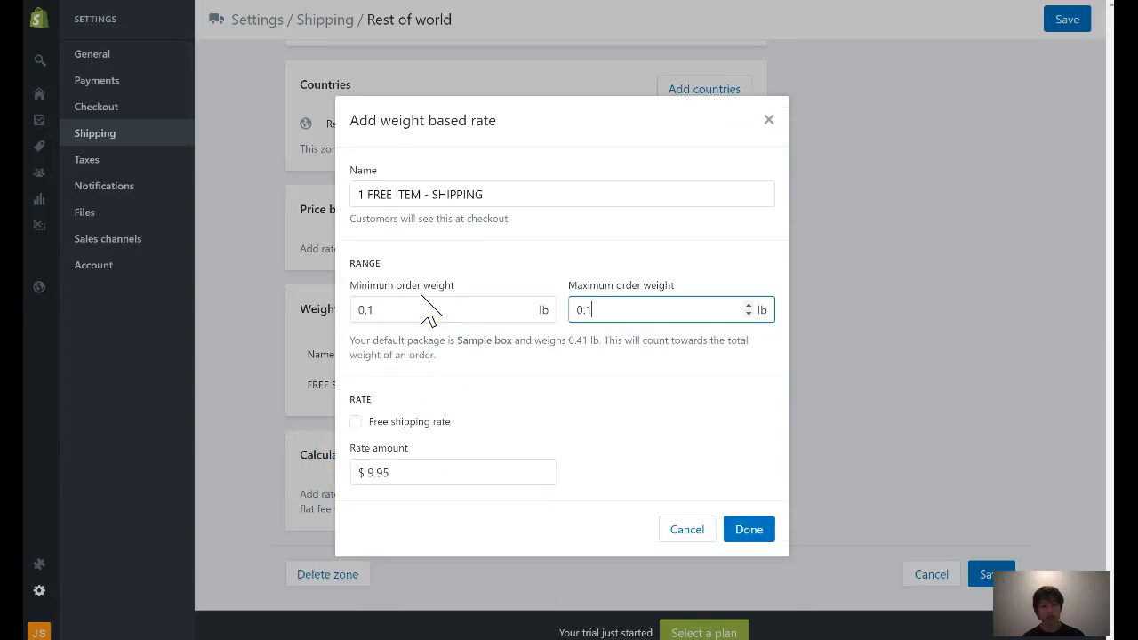
pyautogui.click(750, 531)
# Step: Add a weight based rate named "2 FREE ITEMS - SHIPPING" with minimum and maximum order weight 0.2 lb and amount $19.90
pyautogui.click(722, 316)
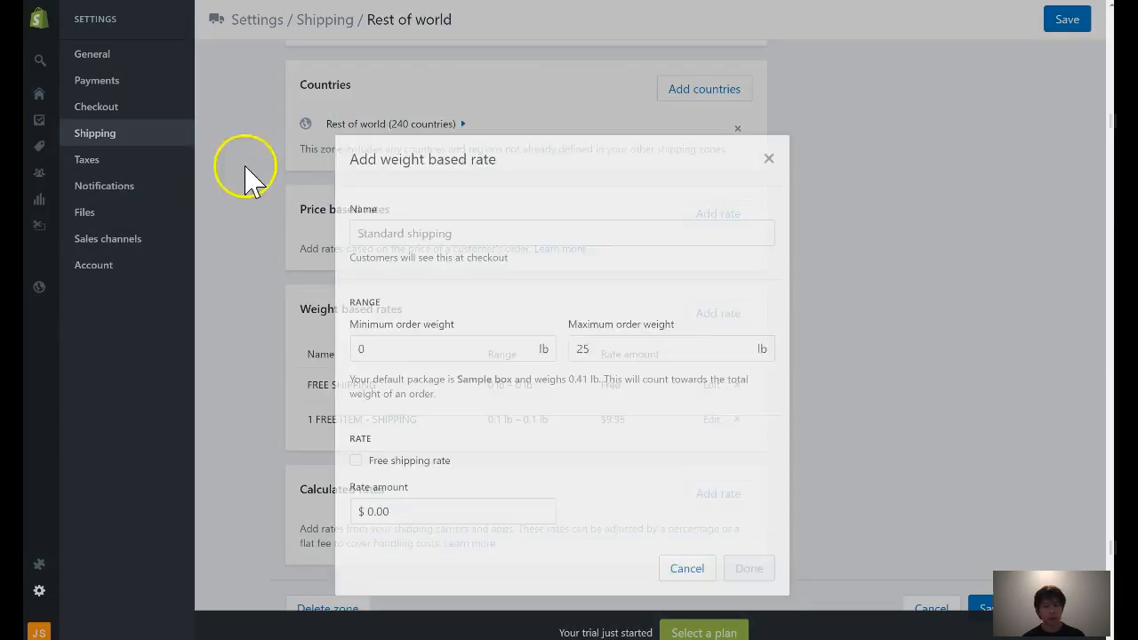
pyautogui.click(418, 196)
pyautogui.write('2 FREE ITEMS - SHIPPING')
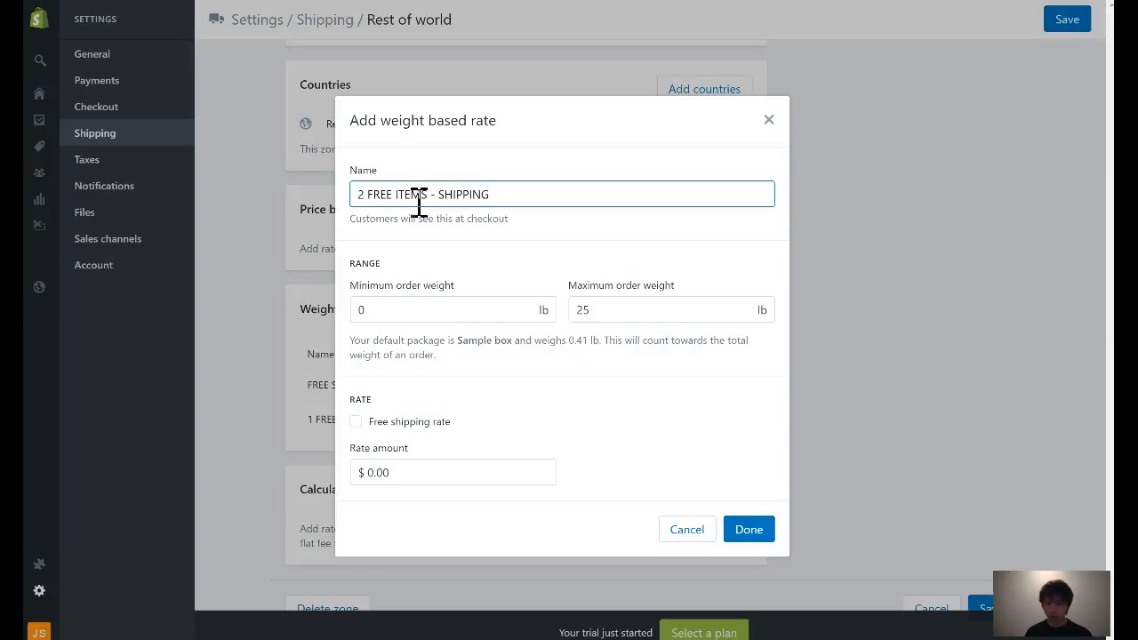
pyautogui.click(407, 313)
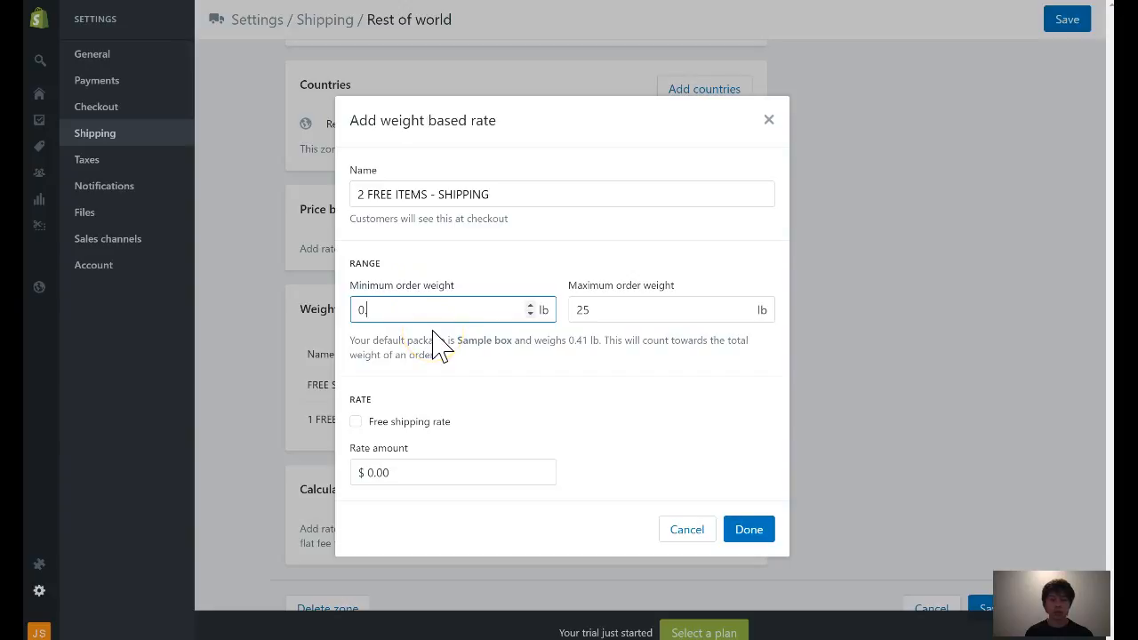
pyautogui.write('.2')
pyautogui.press('Tab')
pyautogui.write('0.2')
pyautogui.click(425, 432)
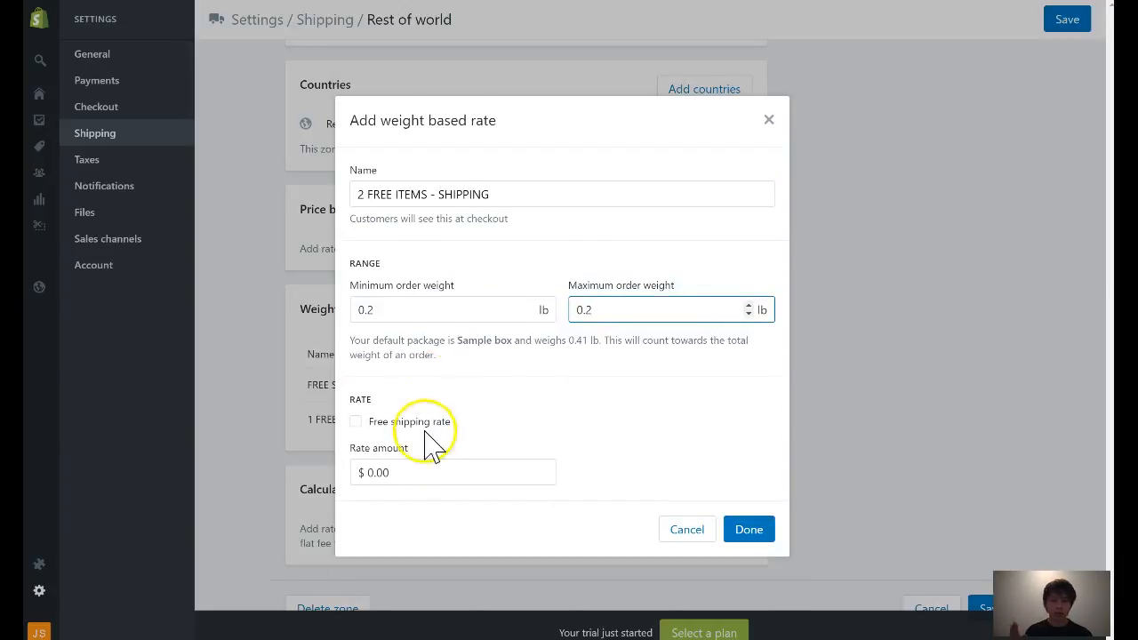
pyautogui.press('Tab')
pyautogui.press('Tab')
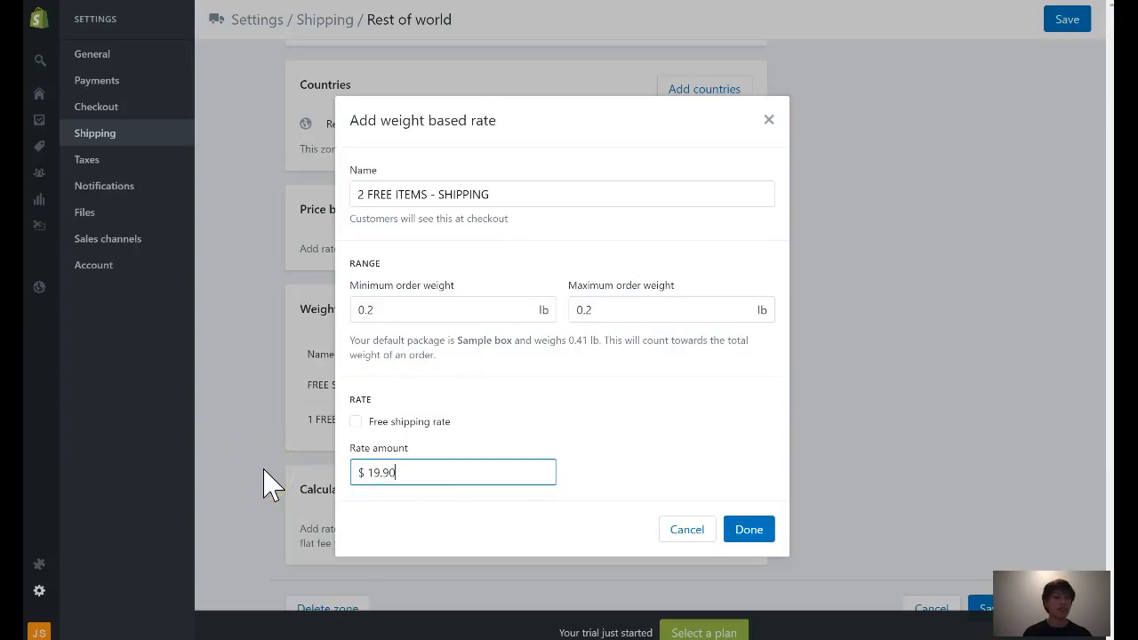
pyautogui.click(752, 533)
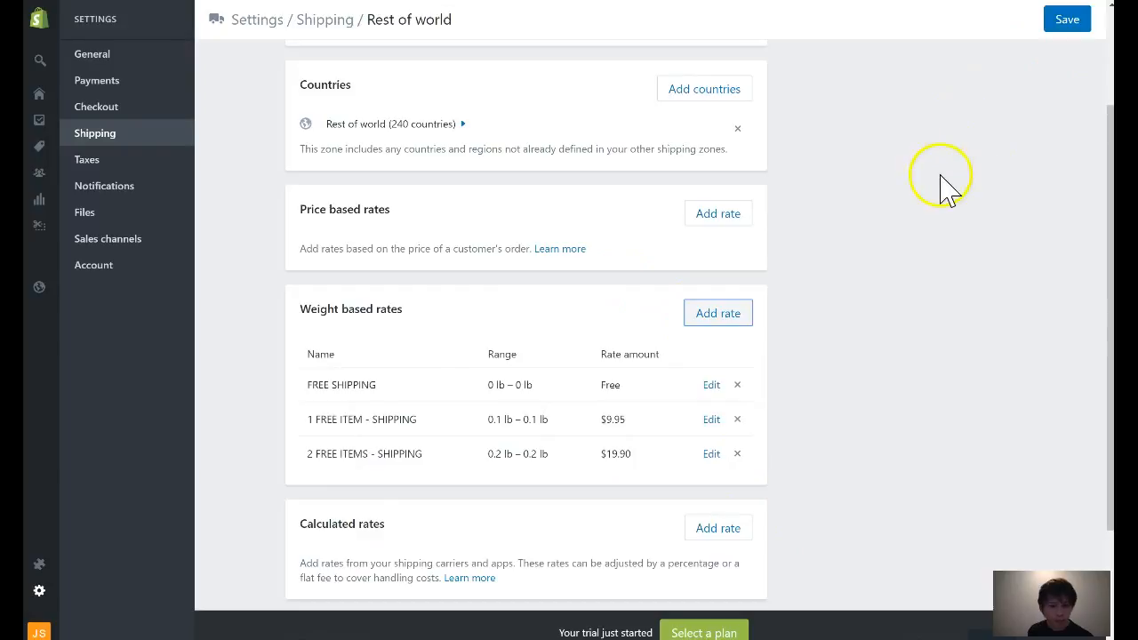
# Step: Save the Rest of world zone and review its rates in the shipping settings overview
pyautogui.click(1070, 23)
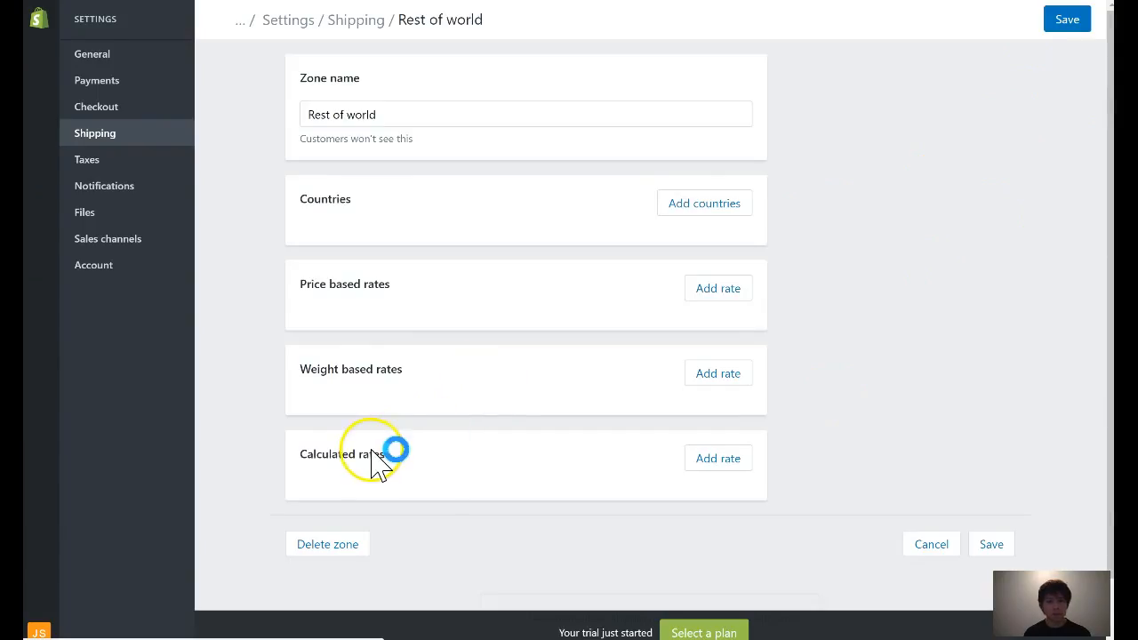
pyautogui.click(130, 139)
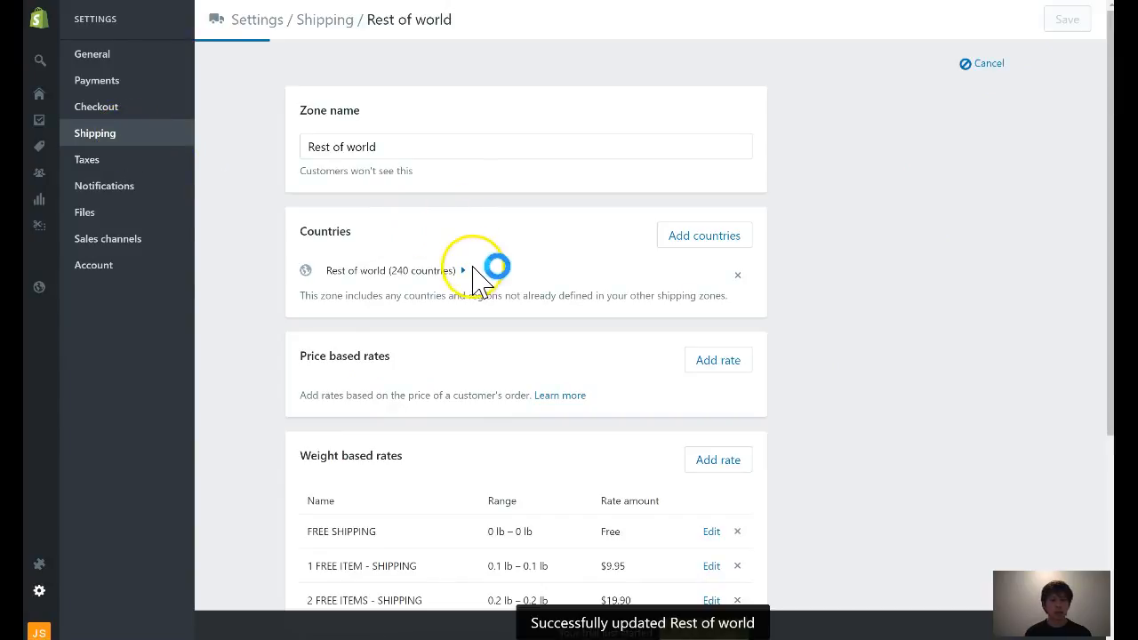
pyautogui.scroll(-10, 538, 275)
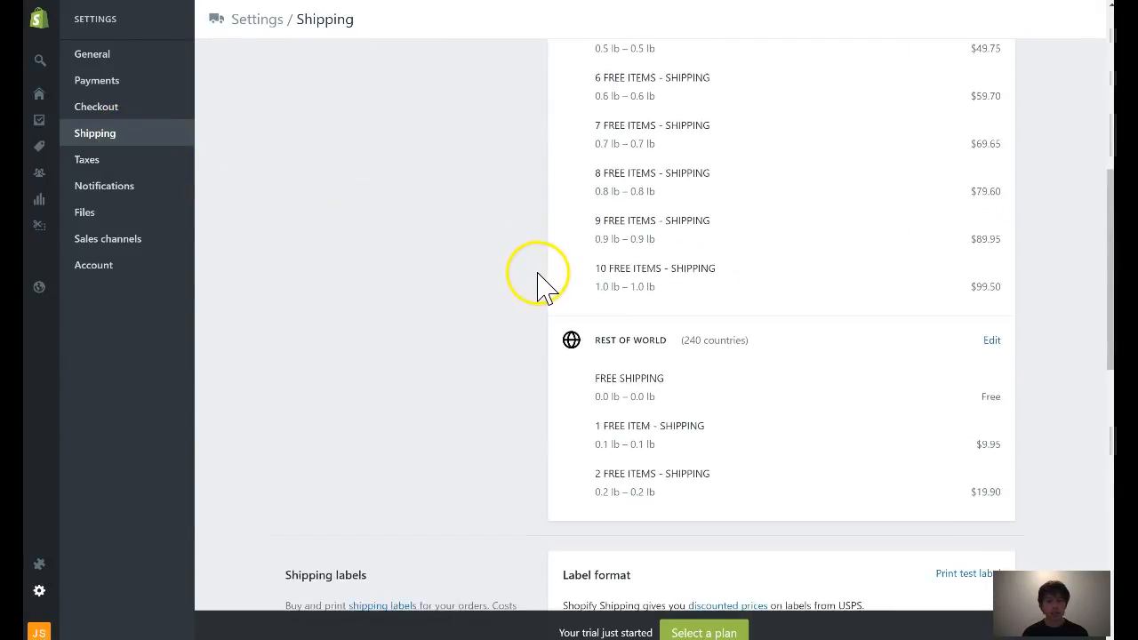
# Step: Set the default Sample box package's empty weight to 0.00 lb, save it and check the saved packages list
pyautogui.scroll(-4, 530, 261)
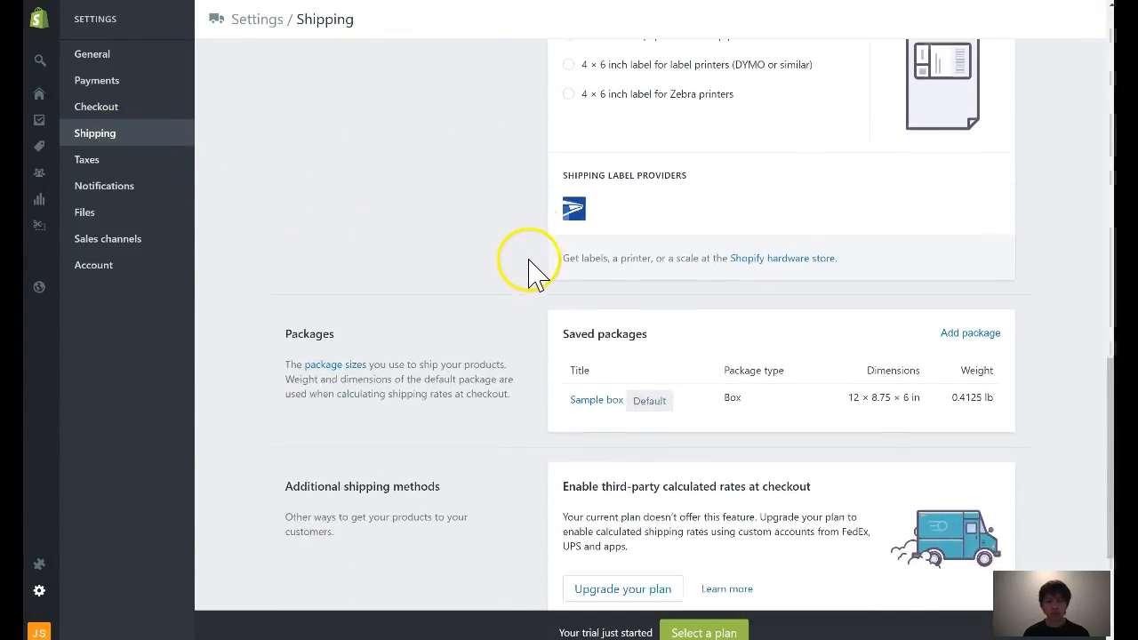
pyautogui.scroll(-2, 662, 209)
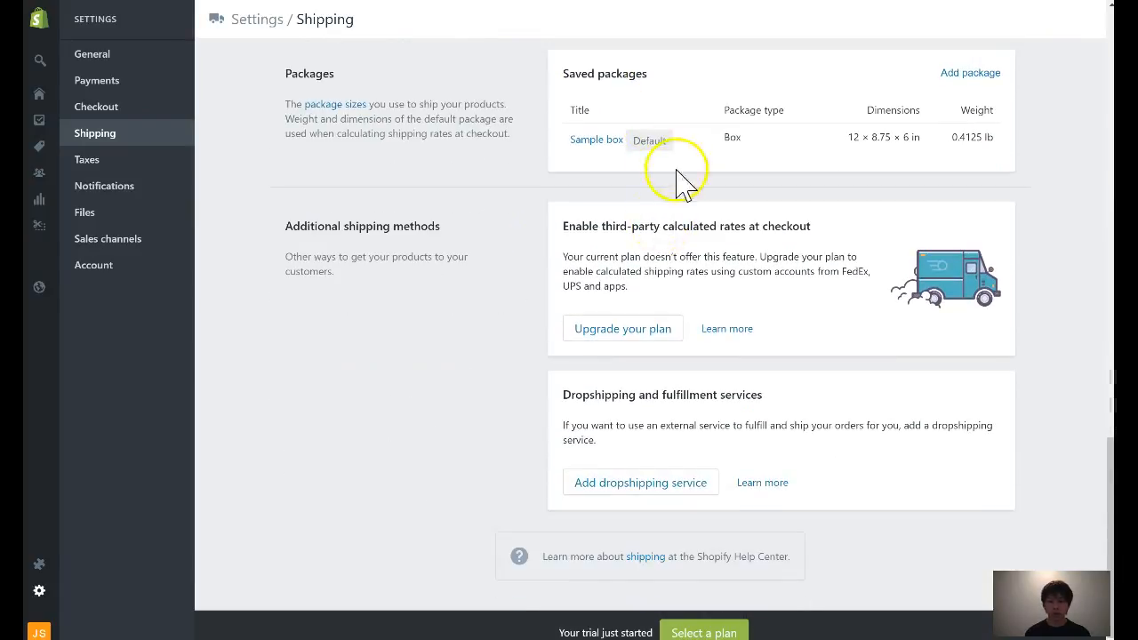
pyautogui.click(610, 142)
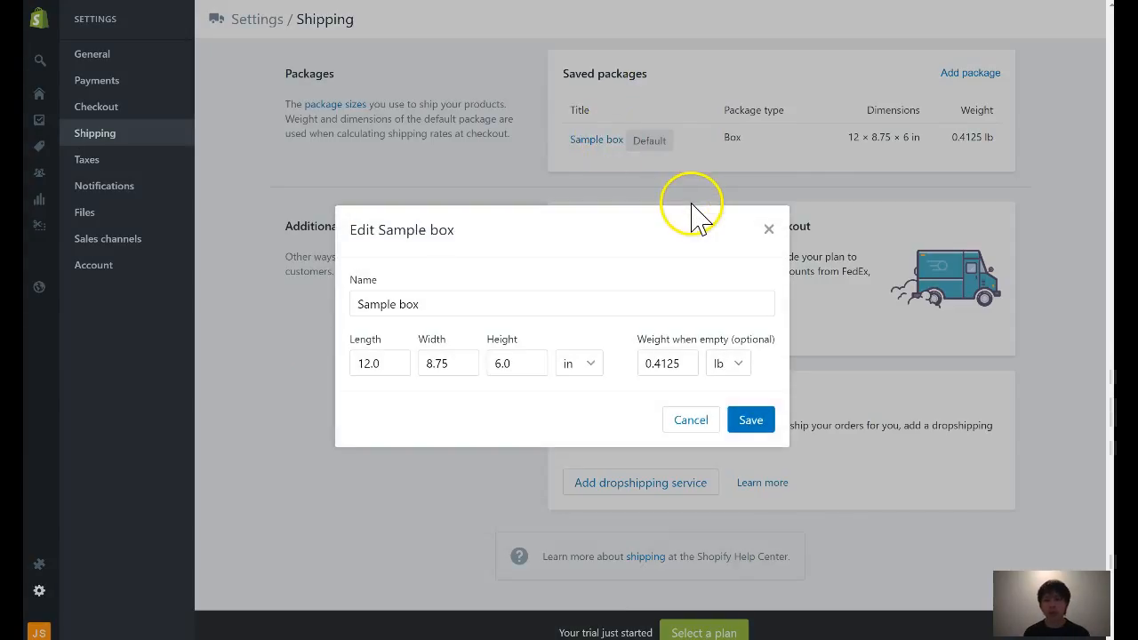
pyautogui.doubleClick(681, 362)
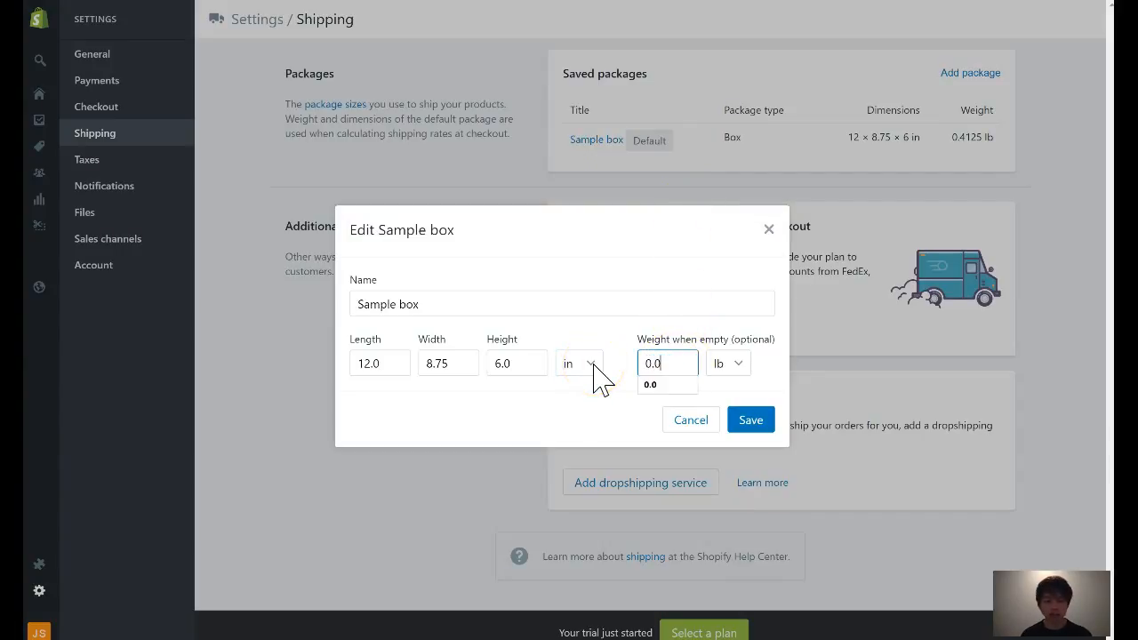
pyautogui.click(749, 421)
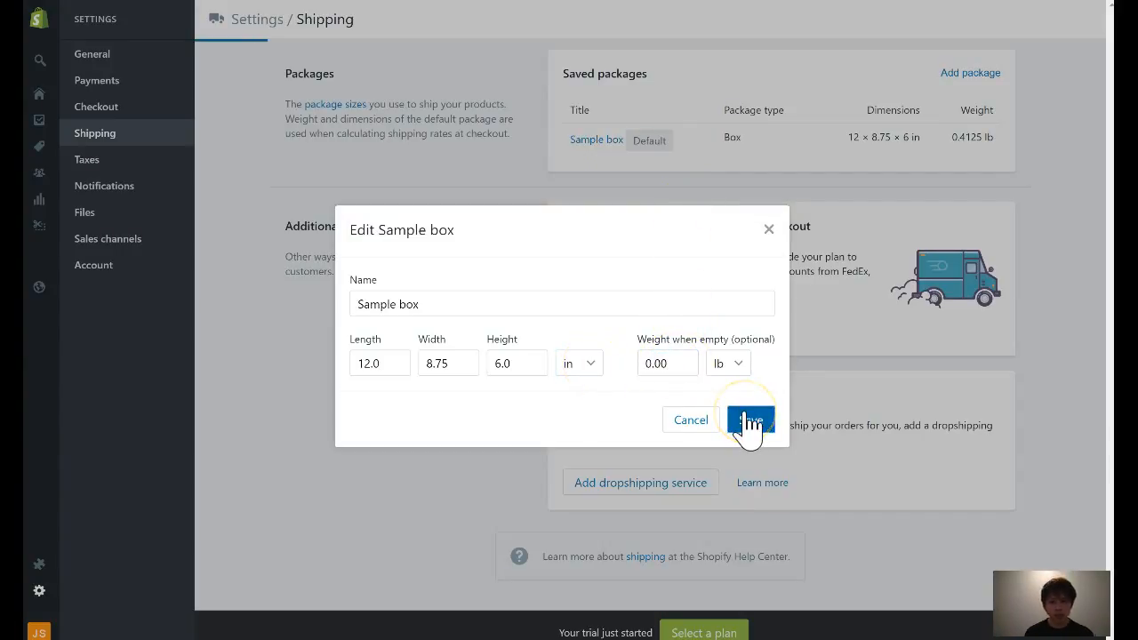
pyautogui.click(751, 423)
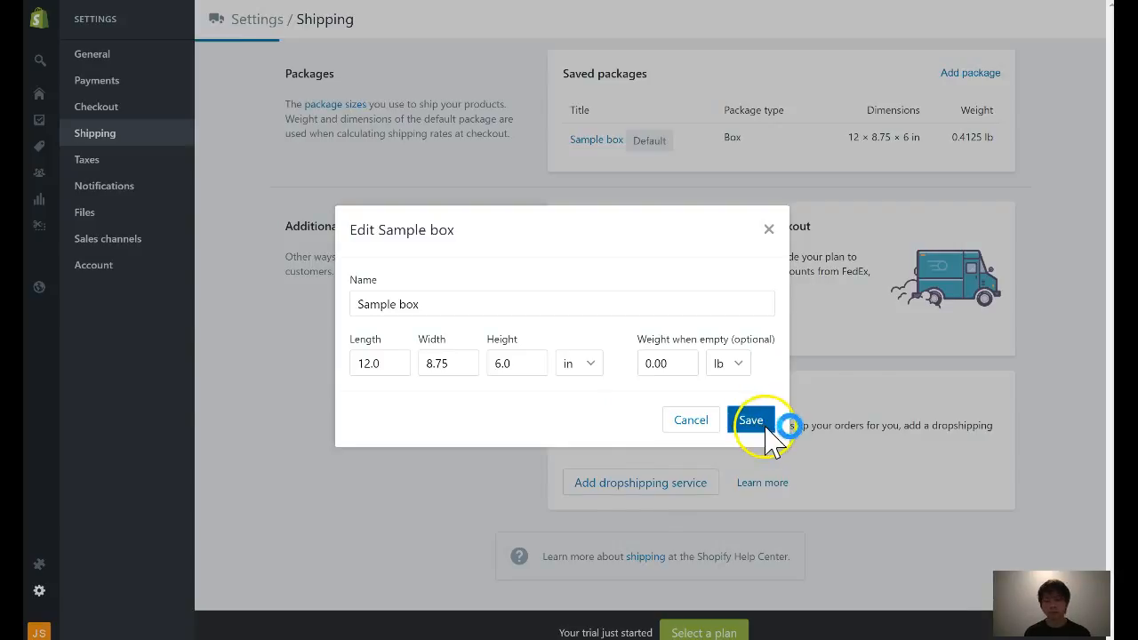
pyautogui.scroll(-5, 551, 356)
pyautogui.scroll(-4, 533, 351)
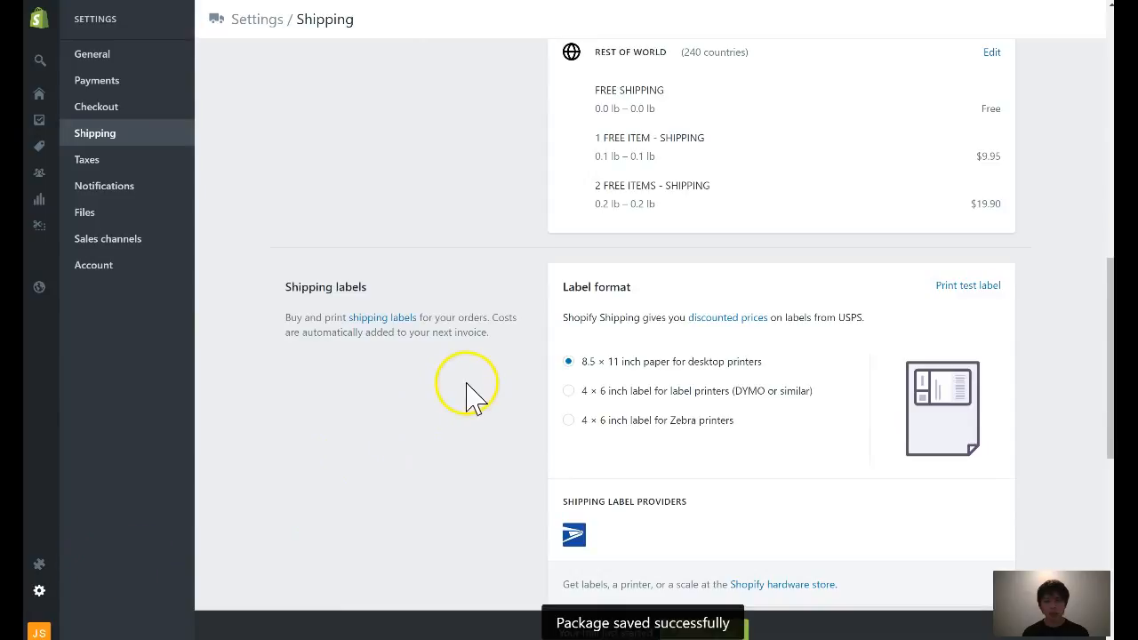
pyautogui.scroll(-3, 465, 399)
pyautogui.scroll(-3, 465, 399)
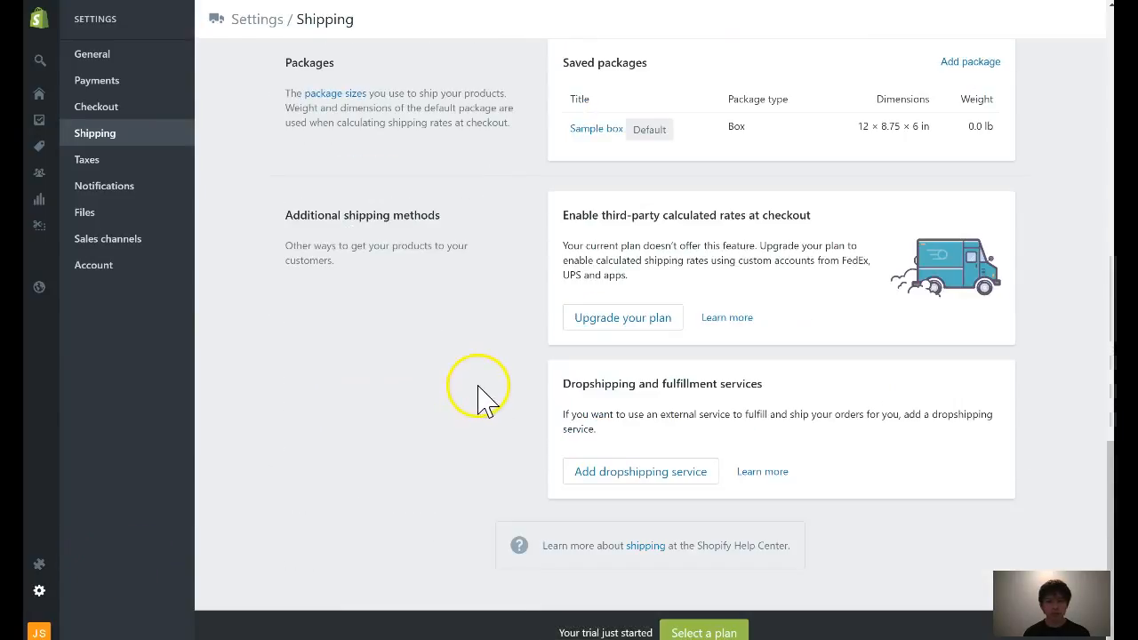